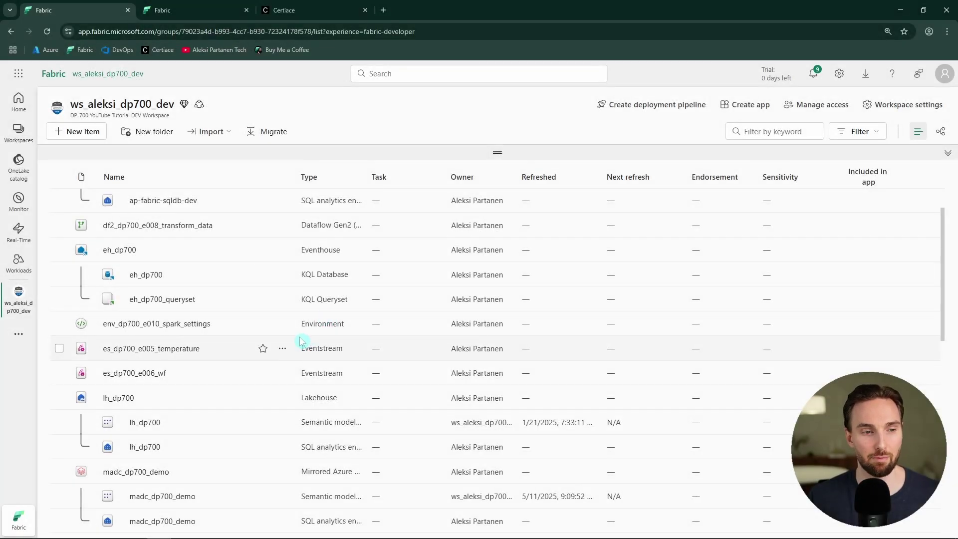
Scroll the dev workspace item list down to reveal the lh_dp700 lakehouse row
{"action": "scroll", "coordinate": [338, 349], "scroll_direction": "down", "scroll_amount": 3}
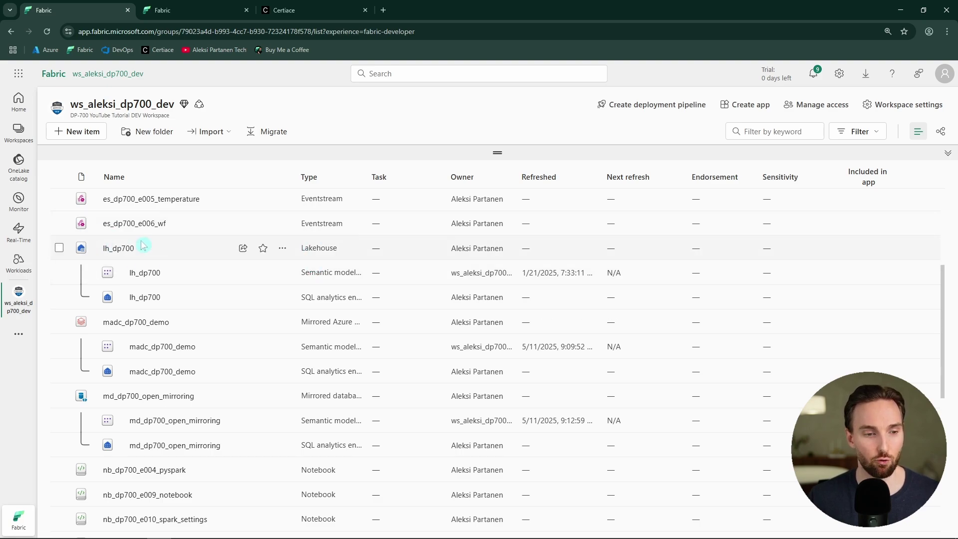
In lh_dp700's endorsement settings, try Promoted, Certified and then Master Data
{"action": "left_click", "coordinate": [282, 252]}
{"action": "left_click", "coordinate": [325, 153]}
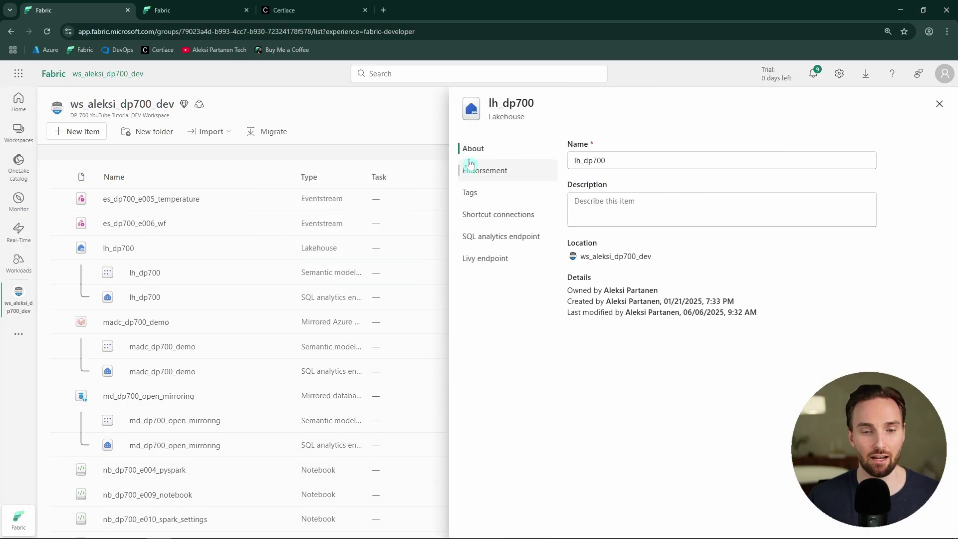
{"action": "left_click", "coordinate": [489, 171]}
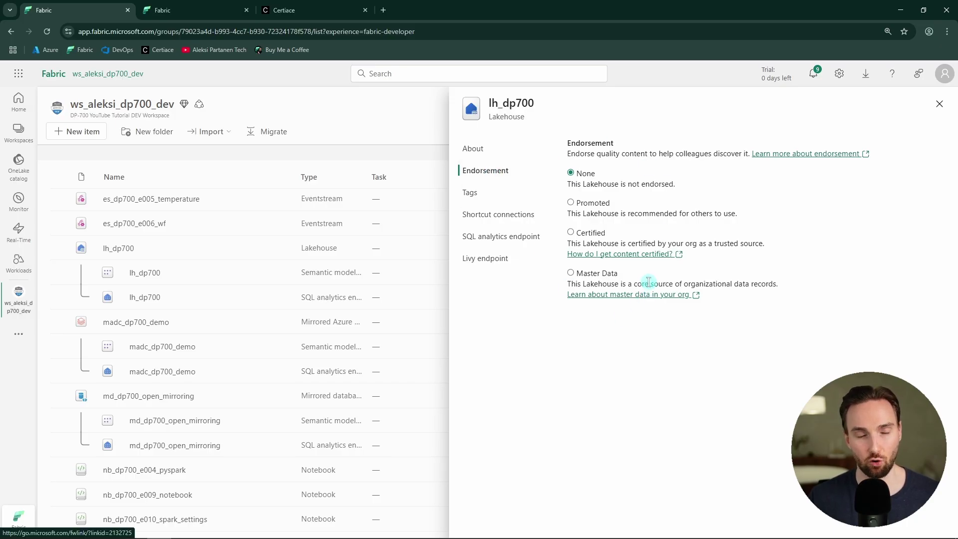
{"action": "left_click", "coordinate": [571, 203]}
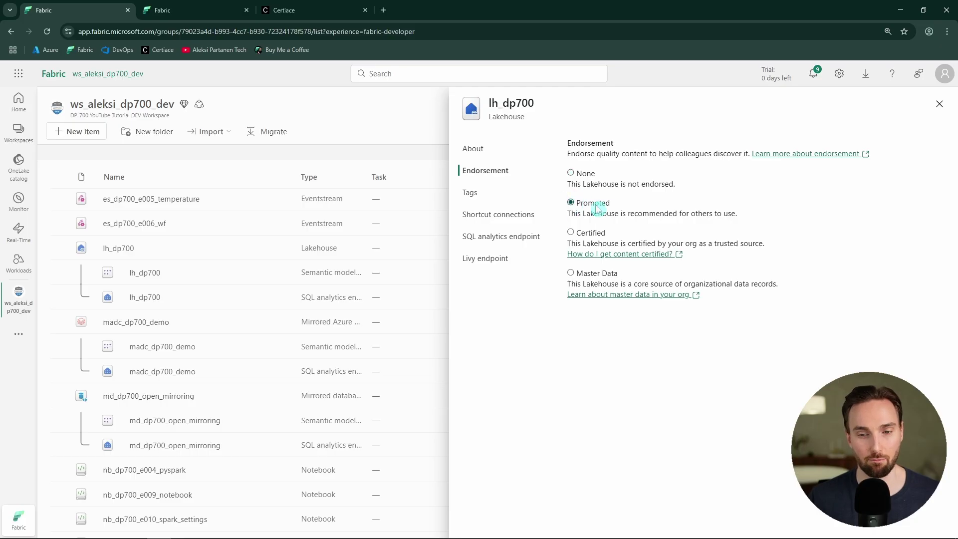
{"action": "left_click", "coordinate": [582, 234]}
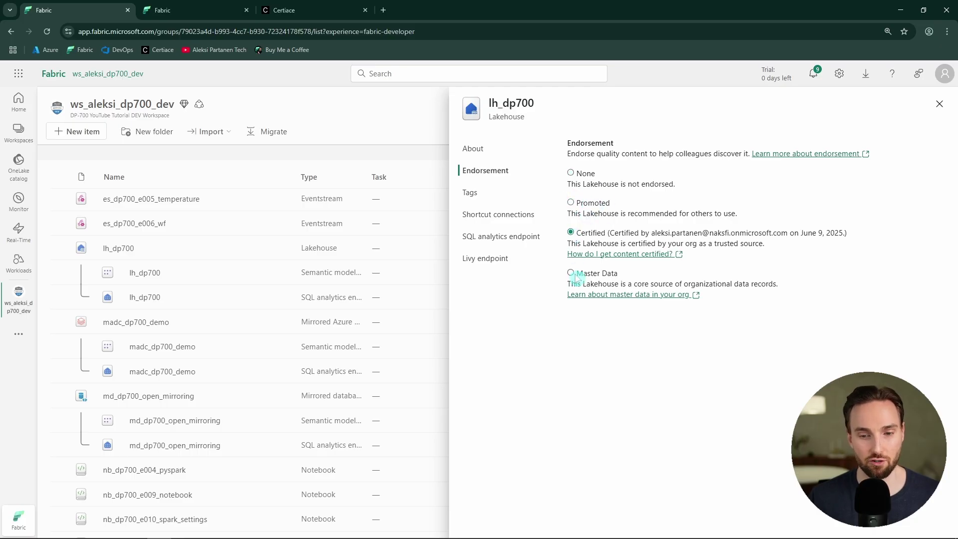
{"action": "left_click", "coordinate": [593, 277]}
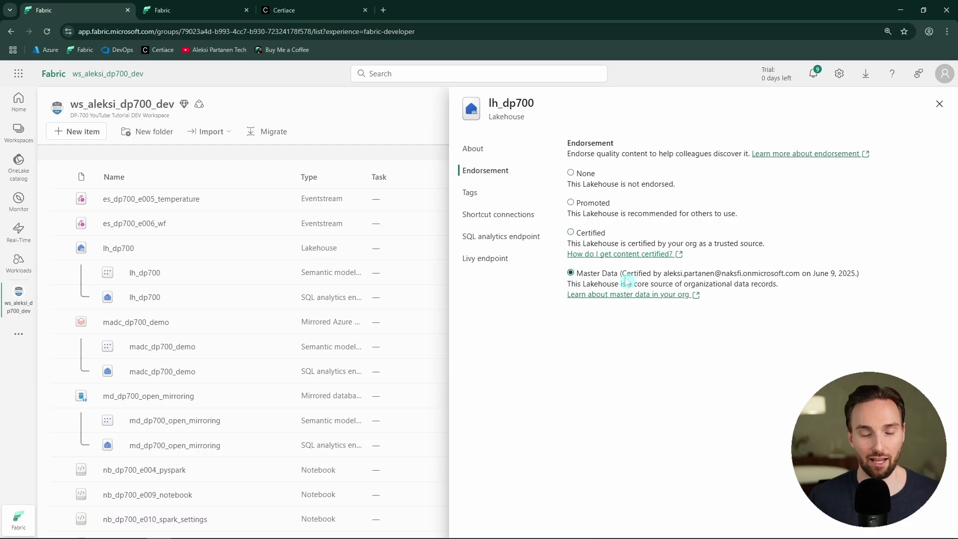
Step lh_dp700's endorsement back through Certified to Promoted, confirming each removal, then return to the Admin portal
{"action": "left_click", "coordinate": [583, 233]}
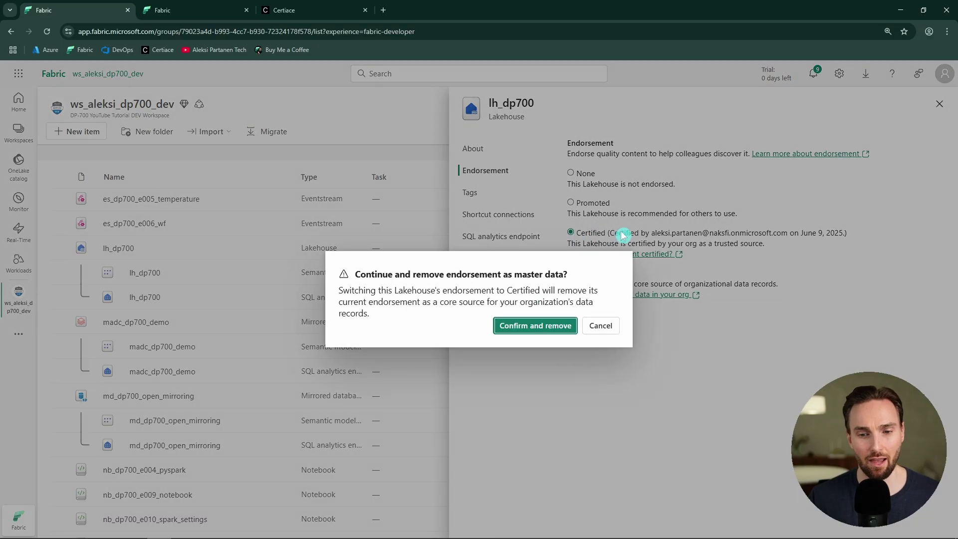
{"action": "key", "text": "Return"}
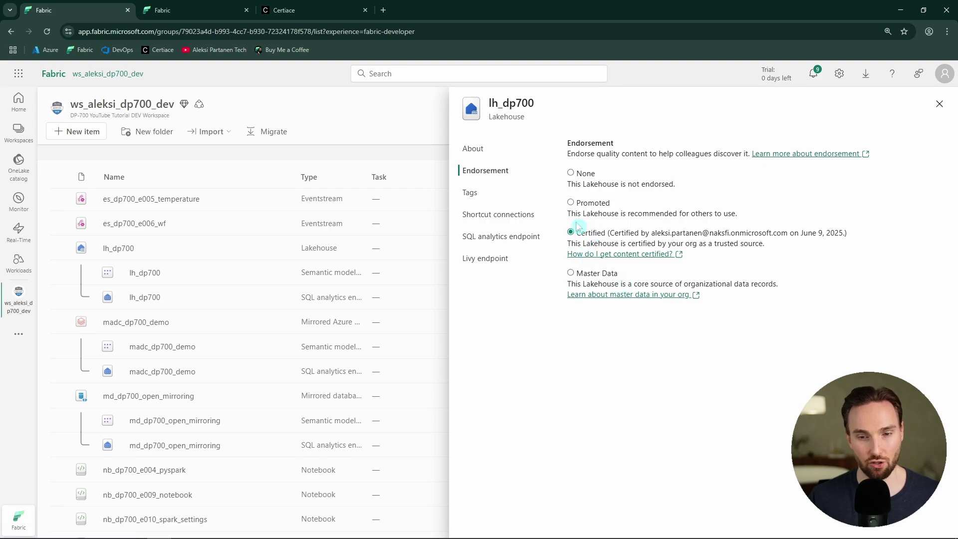
{"action": "left_click", "coordinate": [571, 202]}
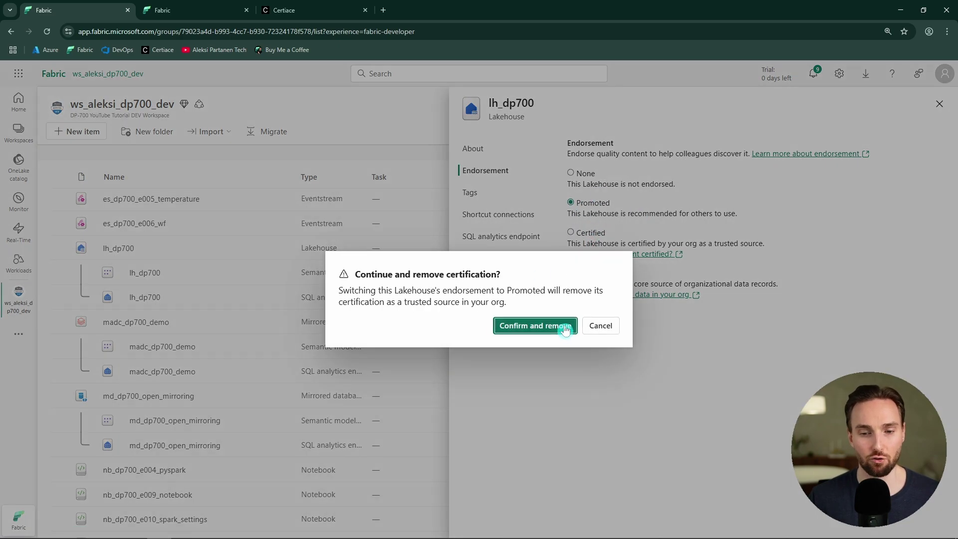
{"action": "left_click", "coordinate": [537, 325]}
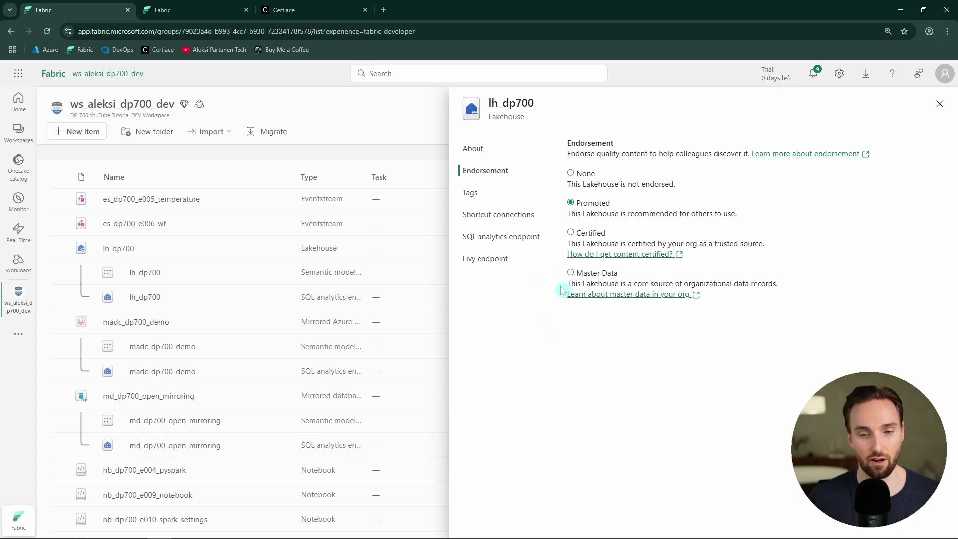
{"action": "left_click", "coordinate": [199, 12]}
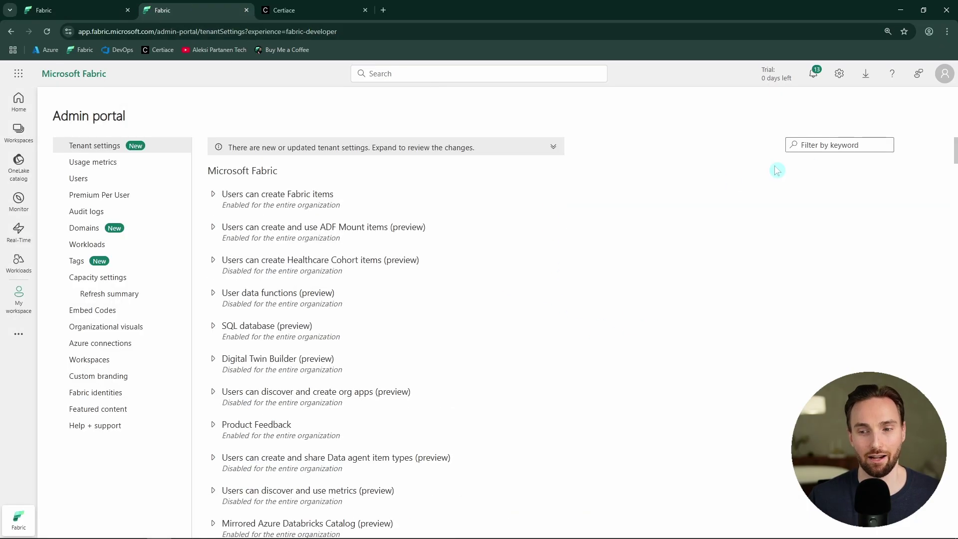
Filter tenant settings by 'certifie' to review the Certification setting, then open the docs on getting content certified
{"action": "left_click", "coordinate": [833, 144]}
{"action": "type", "text": "certifie"}
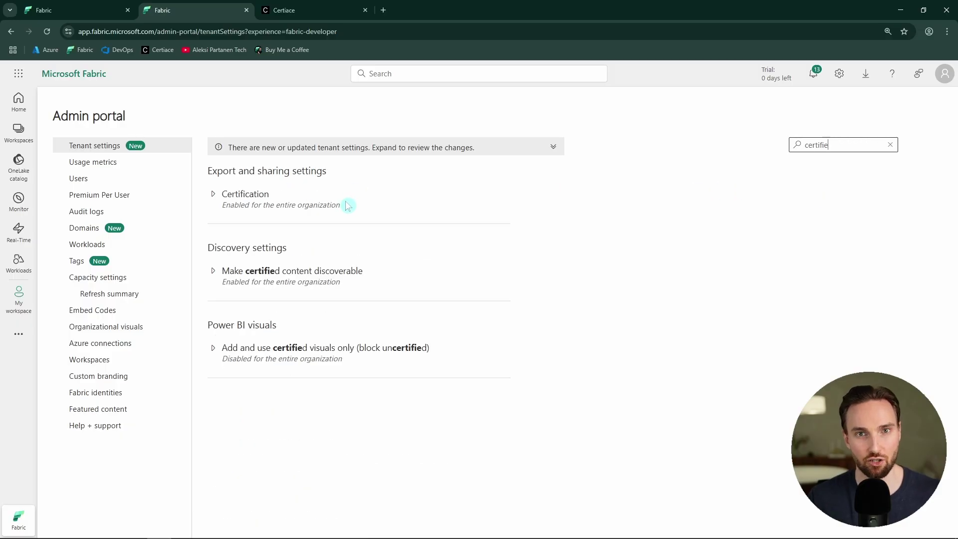
{"action": "left_click", "coordinate": [246, 197]}
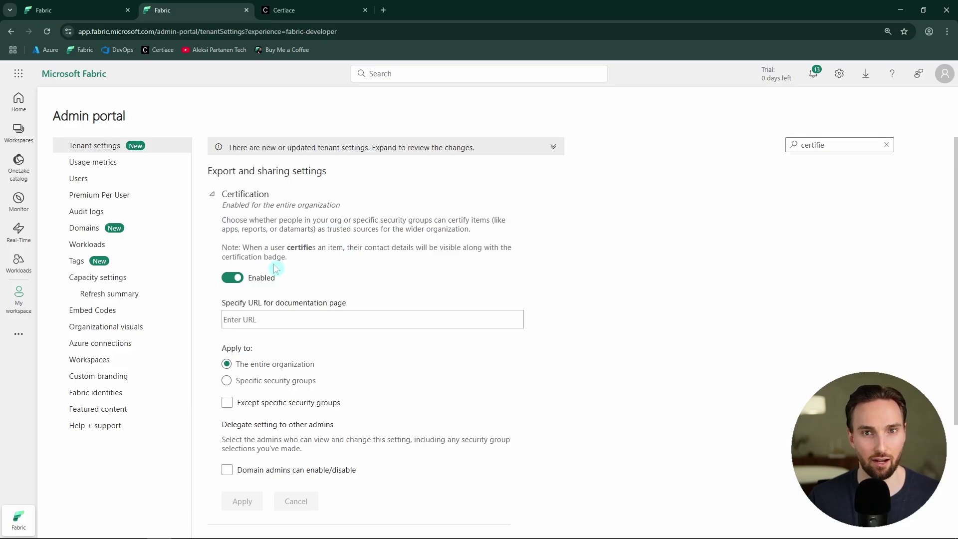
{"action": "scroll", "coordinate": [277, 277], "scroll_direction": "down", "scroll_amount": 1}
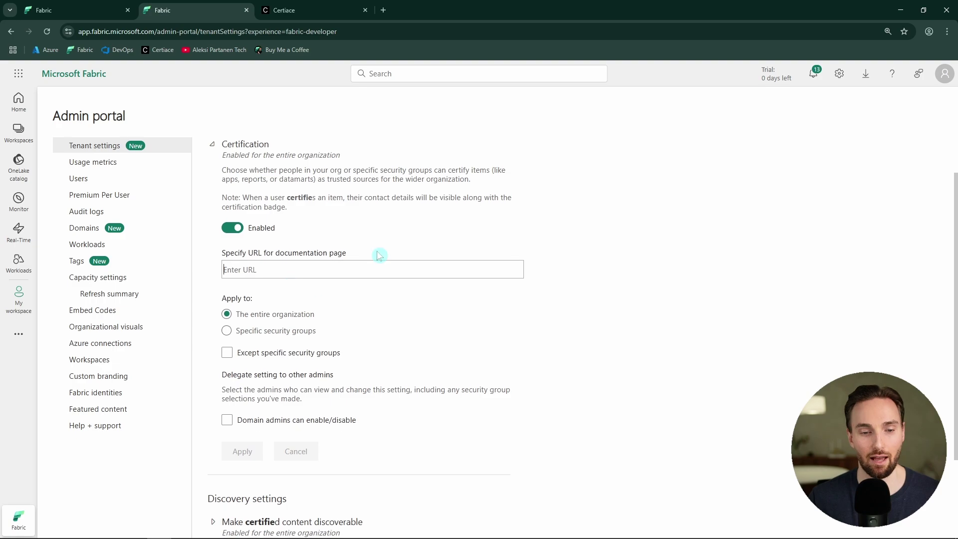
{"action": "left_click_drag", "start_coordinate": [349, 253], "coordinate": [208, 253]}
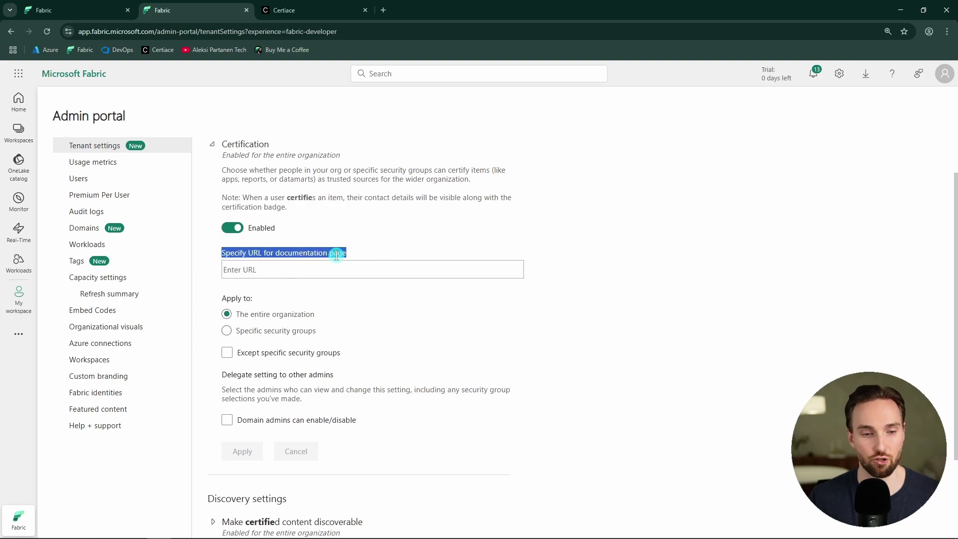
{"action": "left_click", "coordinate": [370, 255]}
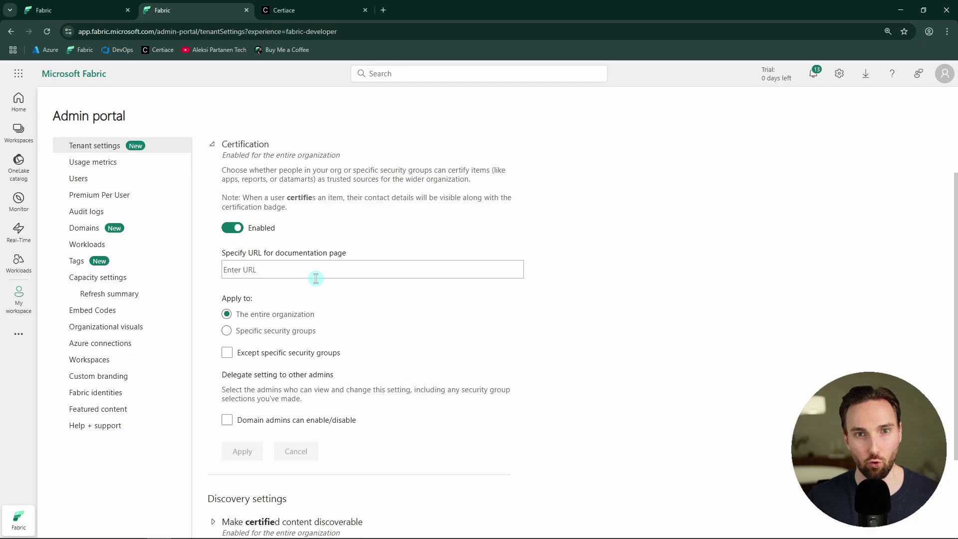
{"action": "left_click", "coordinate": [70, 8]}
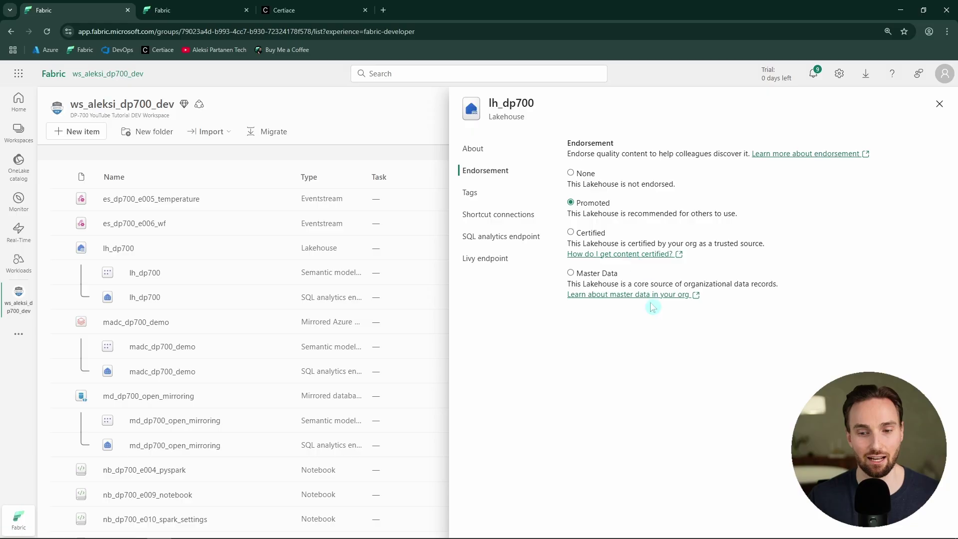
{"action": "left_click", "coordinate": [639, 254]}
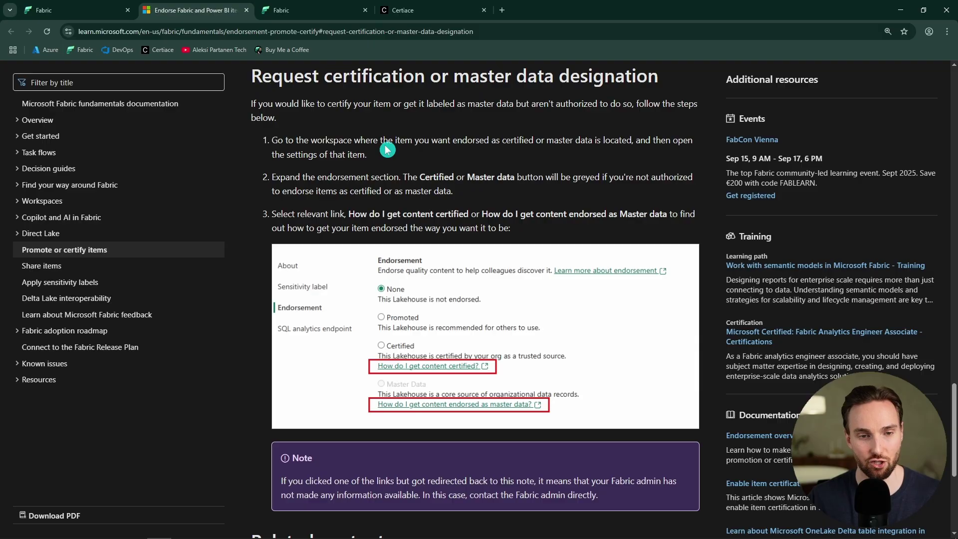
Leave the Learn certification article and return to the Admin portal's Certification setting
{"action": "left_click", "coordinate": [302, 10]}
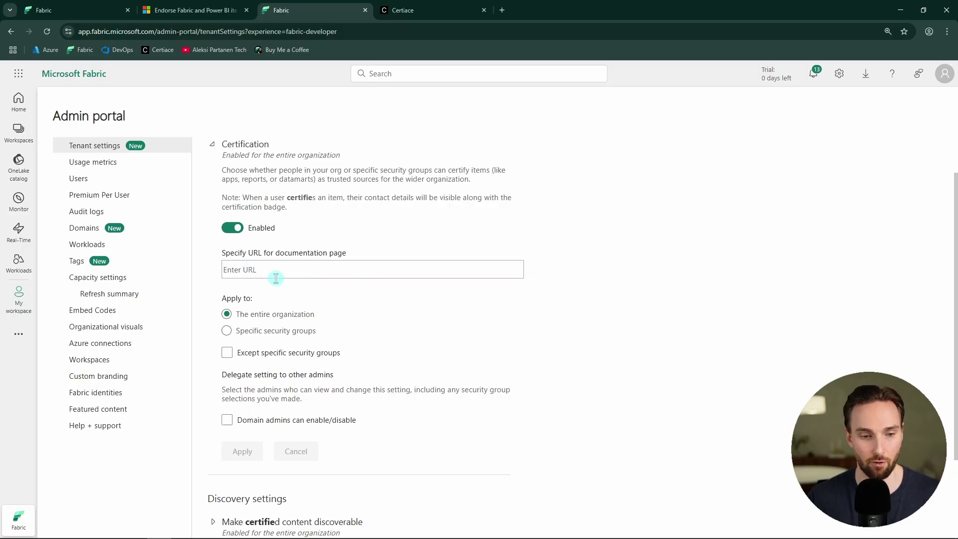
Expand Make certified content discoverable and review master data endorsement, then return to lh_dp700's endorsement
{"action": "scroll", "coordinate": [276, 278], "scroll_direction": "down", "scroll_amount": 4}
{"action": "left_click", "coordinate": [388, 312]}
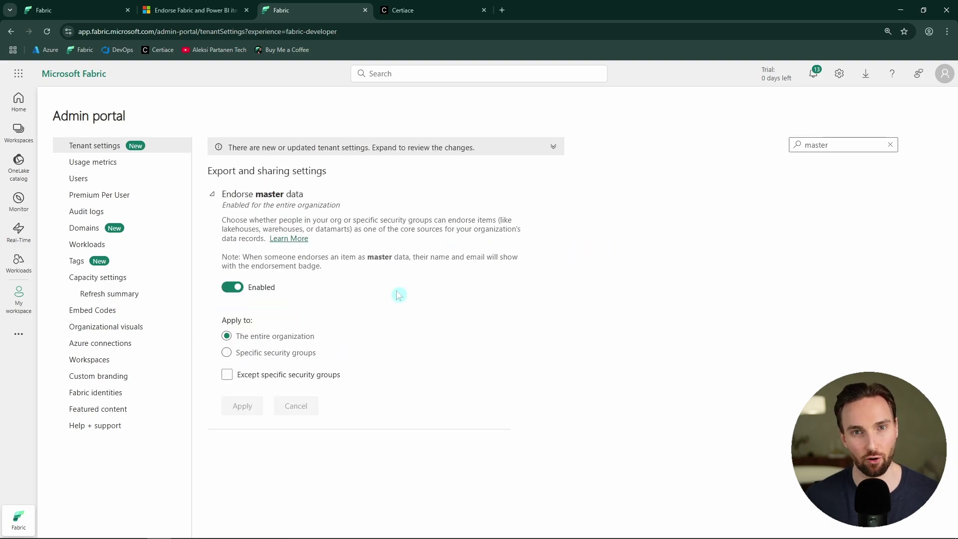
{"action": "left_click", "coordinate": [96, 11]}
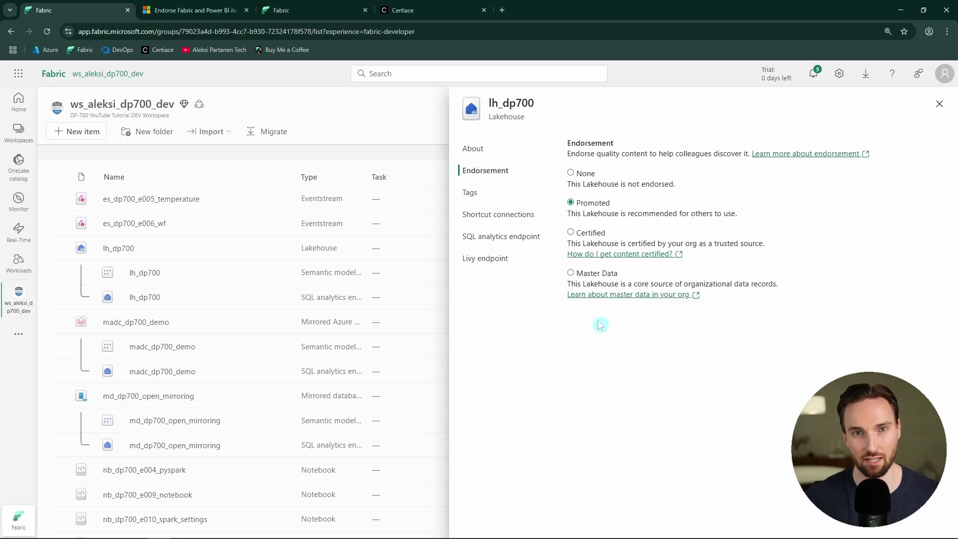
Select Master Data for lh_dp700, close its settings, and bring up es_dp700_e006_wf's actions menu
{"action": "left_click", "coordinate": [572, 273]}
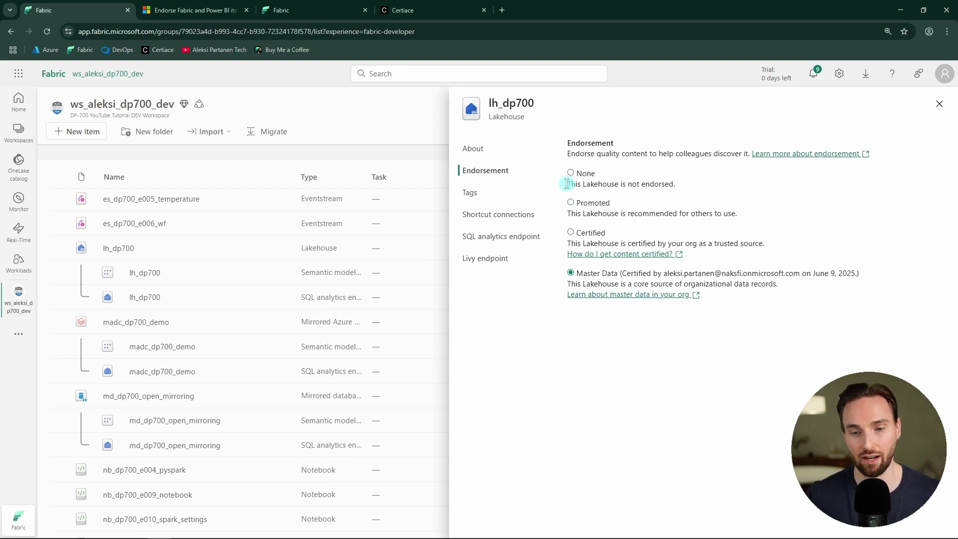
{"action": "left_click", "coordinate": [940, 107]}
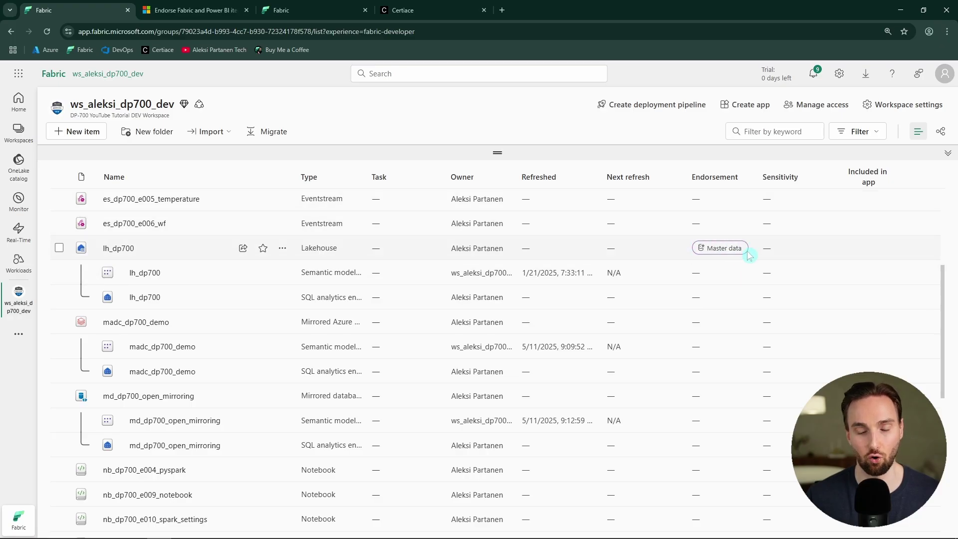
{"action": "scroll", "coordinate": [739, 269], "scroll_direction": "up", "scroll_amount": 1}
{"action": "scroll", "coordinate": [735, 269], "scroll_direction": "up", "scroll_amount": 3}
{"action": "scroll", "coordinate": [729, 282], "scroll_direction": "down", "scroll_amount": 4}
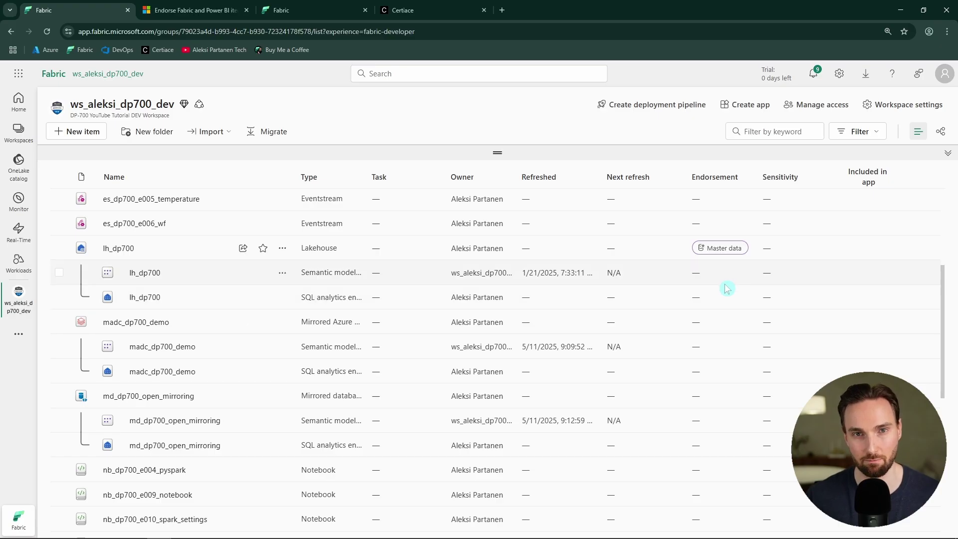
{"action": "left_click", "coordinate": [283, 223]}
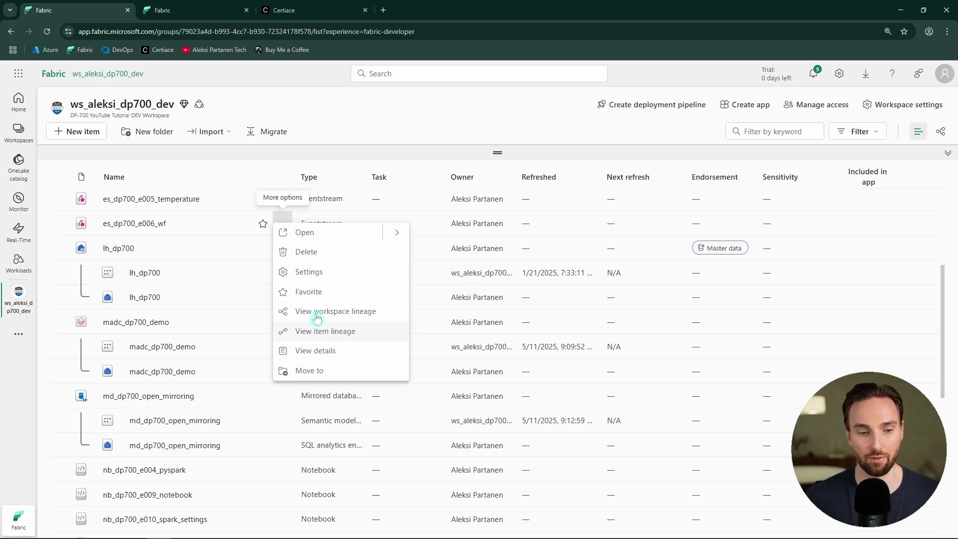
Endorse the es_dp700_e006_wf eventstream as Promoted, then return to the Admin portal tab
{"action": "left_click", "coordinate": [322, 273]}
{"action": "left_click", "coordinate": [494, 171]}
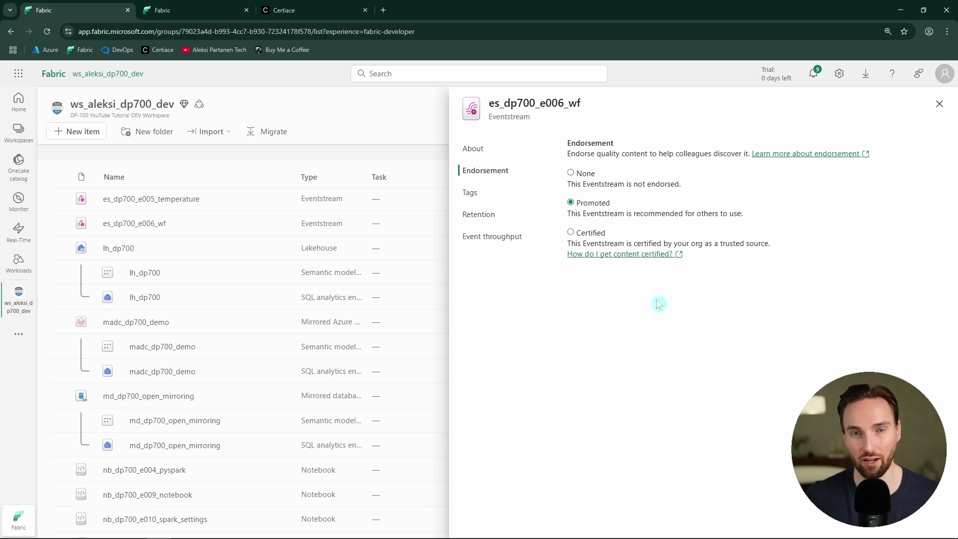
{"action": "left_click", "coordinate": [939, 103]}
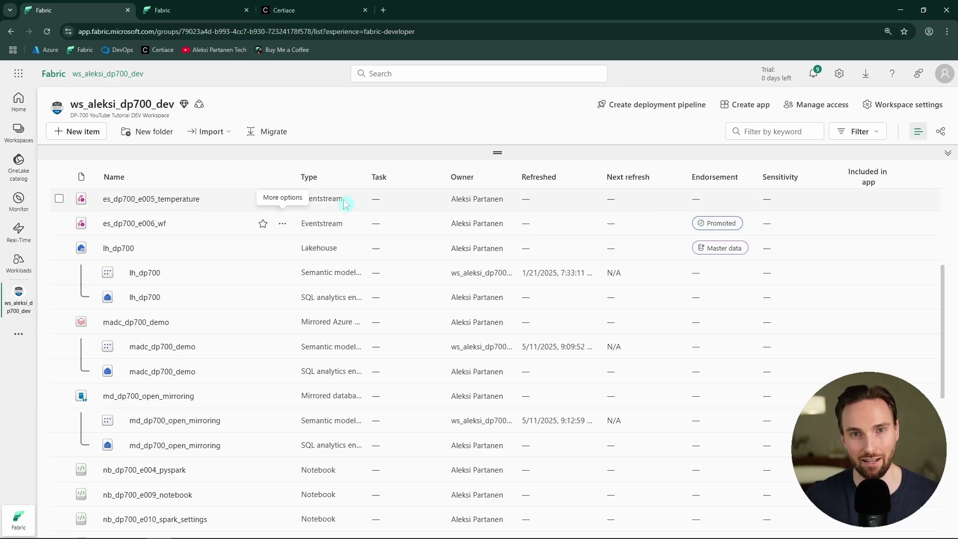
{"action": "left_click", "coordinate": [192, 11]}
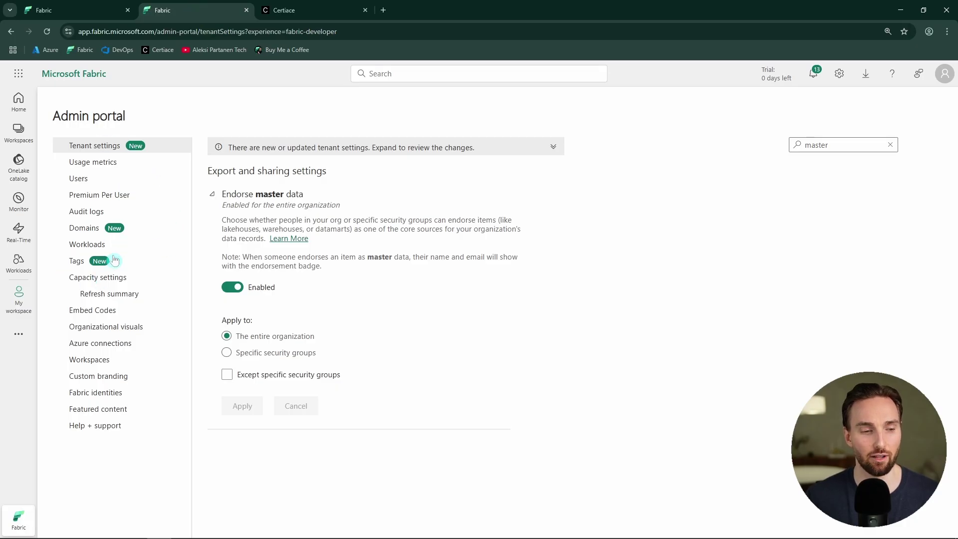
Browse the organization's tags (finance, hr, bronze, gold, silver), cancelling a new tag, then return to the workspace
{"action": "left_click", "coordinate": [77, 263]}
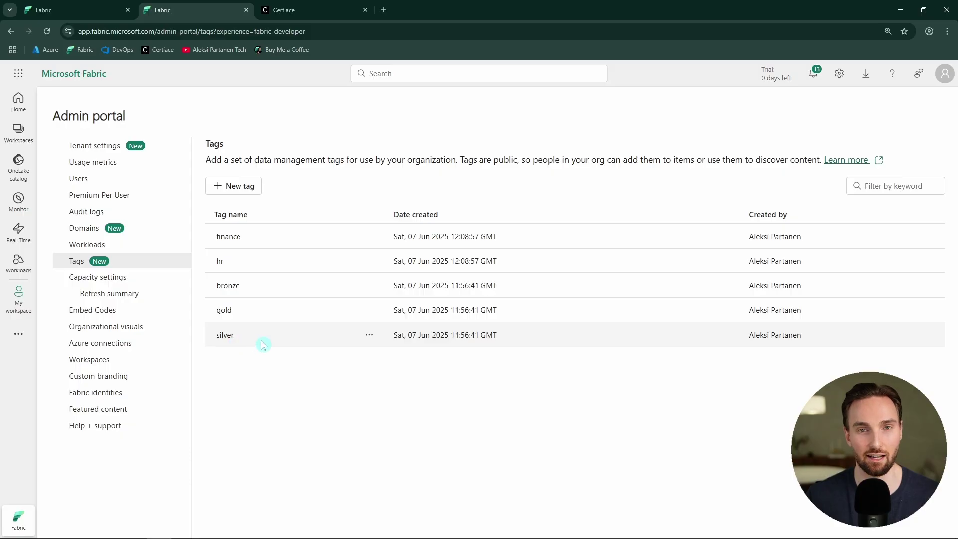
{"action": "left_click", "coordinate": [234, 185]}
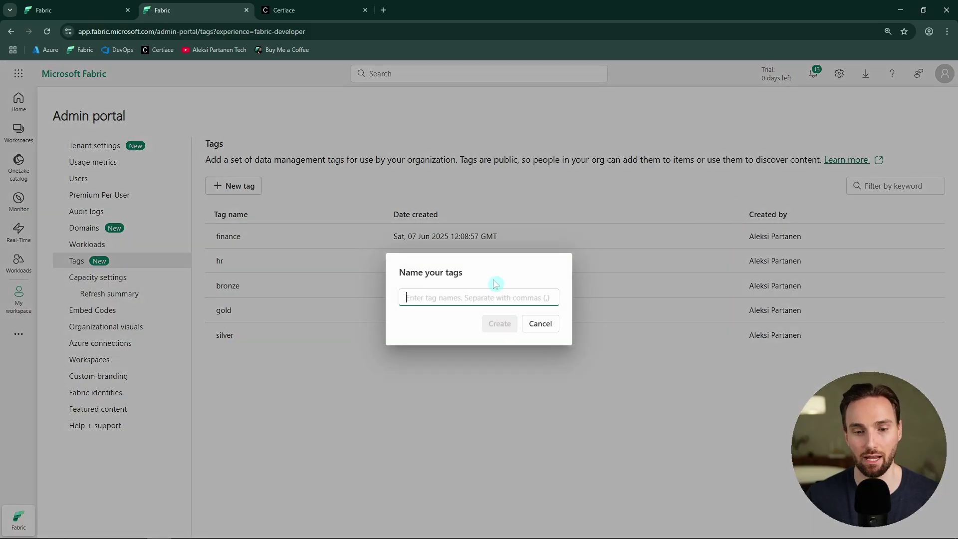
{"action": "left_click", "coordinate": [549, 326]}
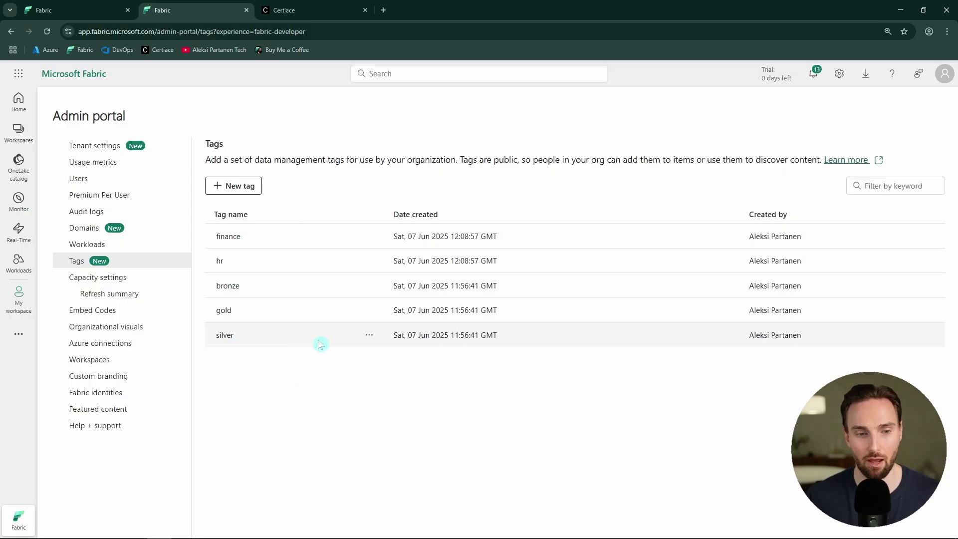
{"action": "left_click", "coordinate": [75, 10]}
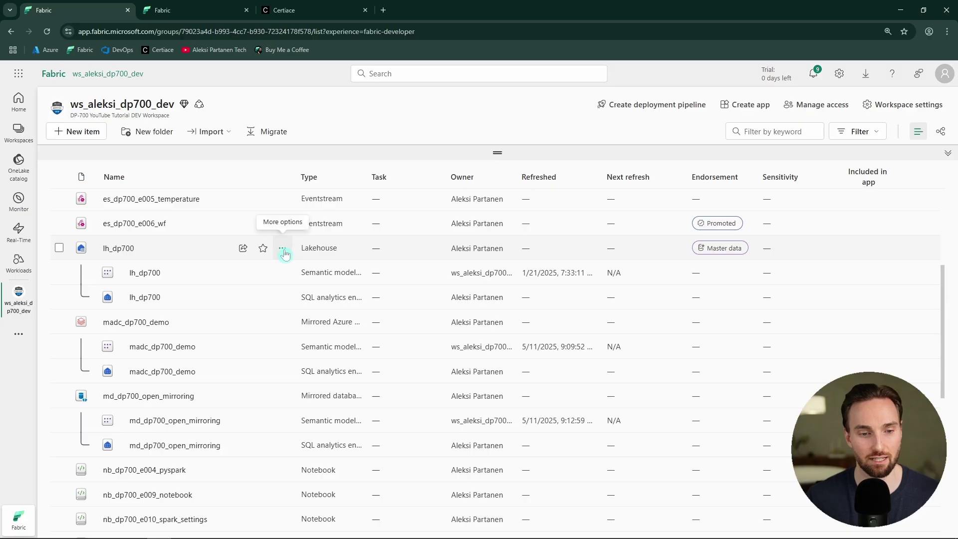
Apply the finance and bronze tags to lh_dp700 in its settings and close the panel
{"action": "left_click", "coordinate": [283, 248]}
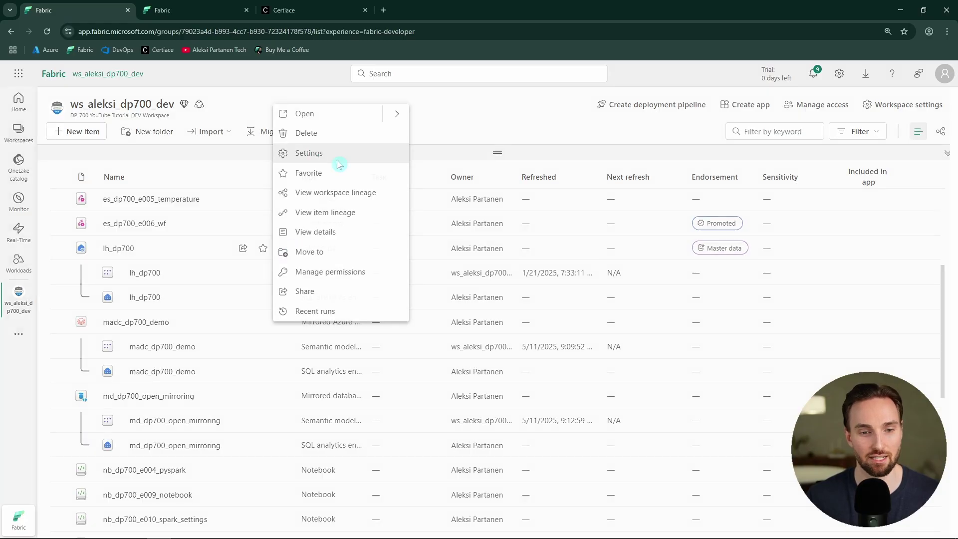
{"action": "left_click", "coordinate": [315, 154]}
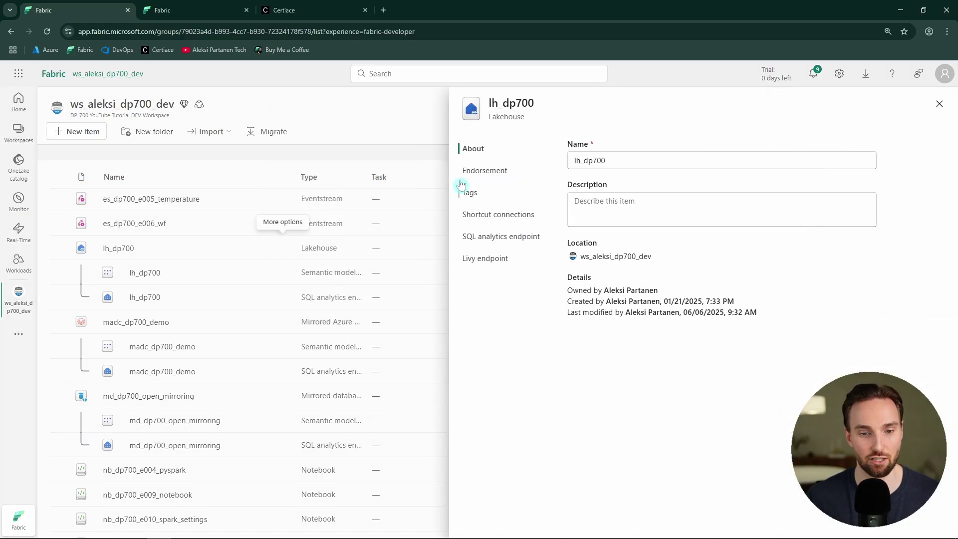
{"action": "left_click", "coordinate": [497, 197]}
{"action": "left_click", "coordinate": [646, 248]}
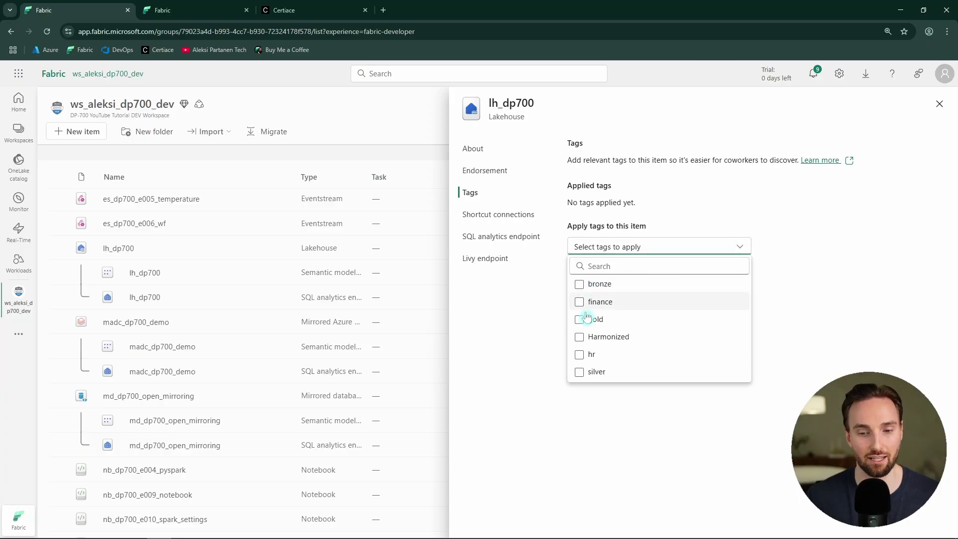
{"action": "left_click", "coordinate": [580, 303]}
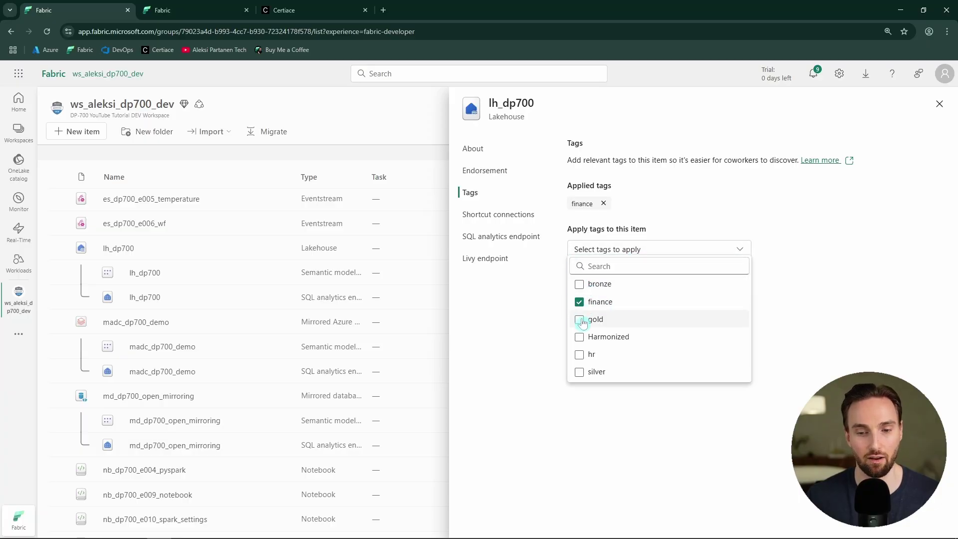
{"action": "left_click", "coordinate": [579, 284]}
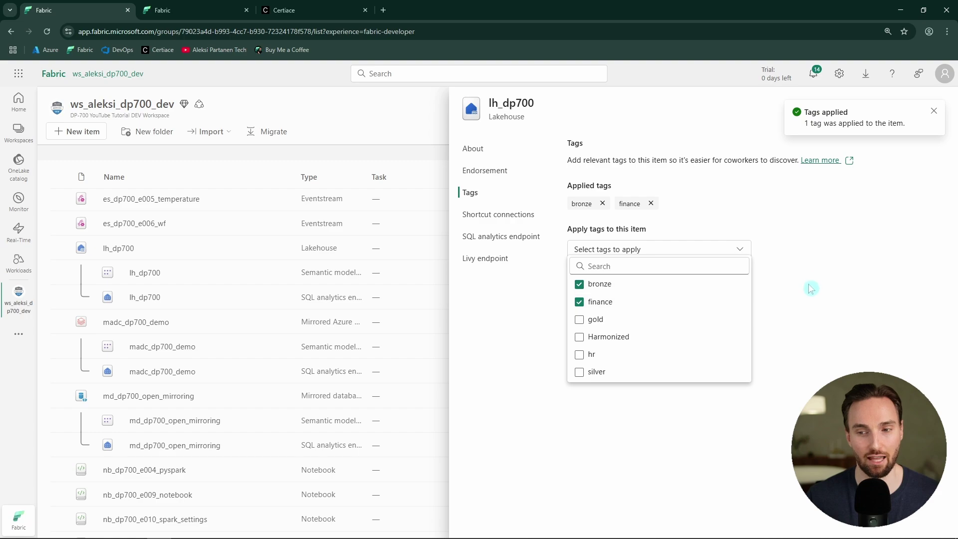
{"action": "left_click", "coordinate": [809, 302]}
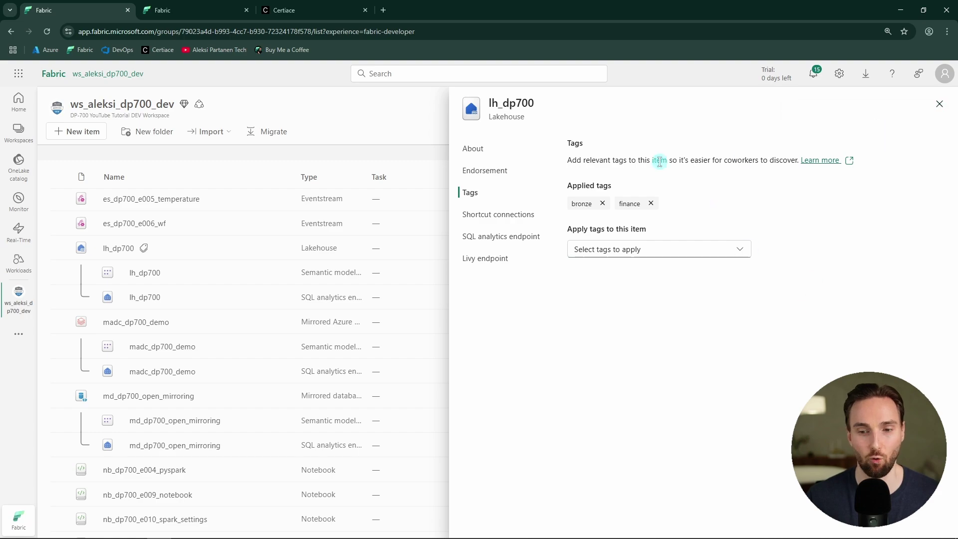
{"action": "left_click", "coordinate": [939, 103]}
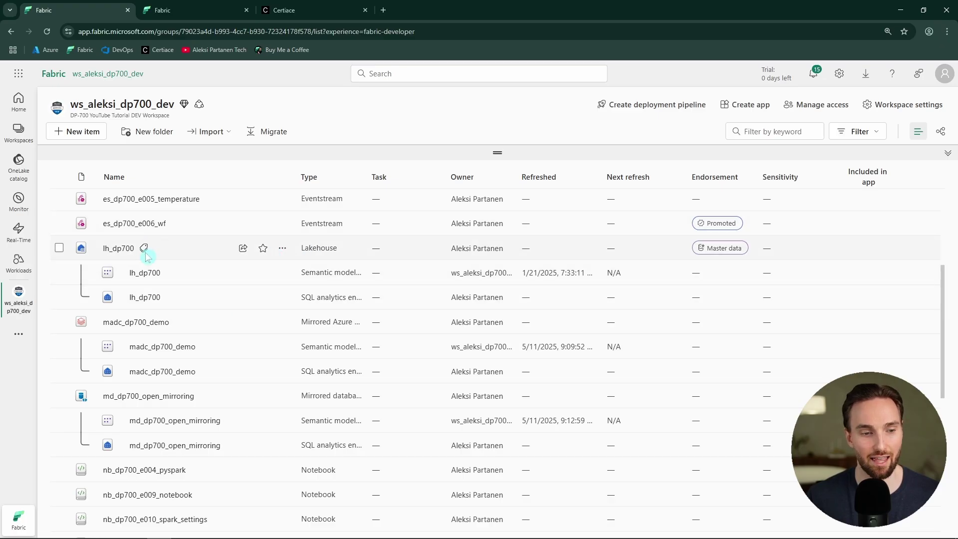
Filter the workspace list to finance-tagged items, then switch to the sensitivity label tenant settings
{"action": "mouse_move", "coordinate": [147, 252]}
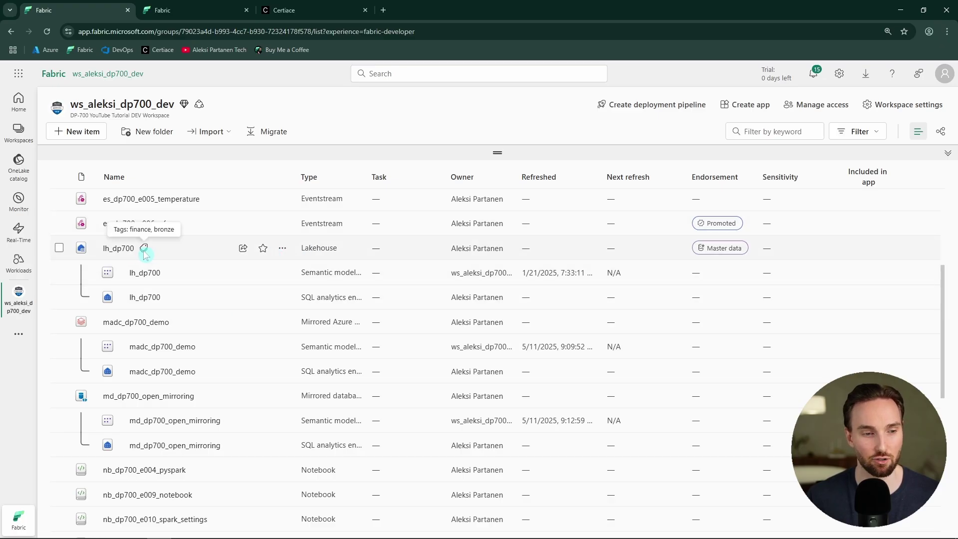
{"action": "scroll", "coordinate": [846, 238], "scroll_direction": "up", "scroll_amount": 2}
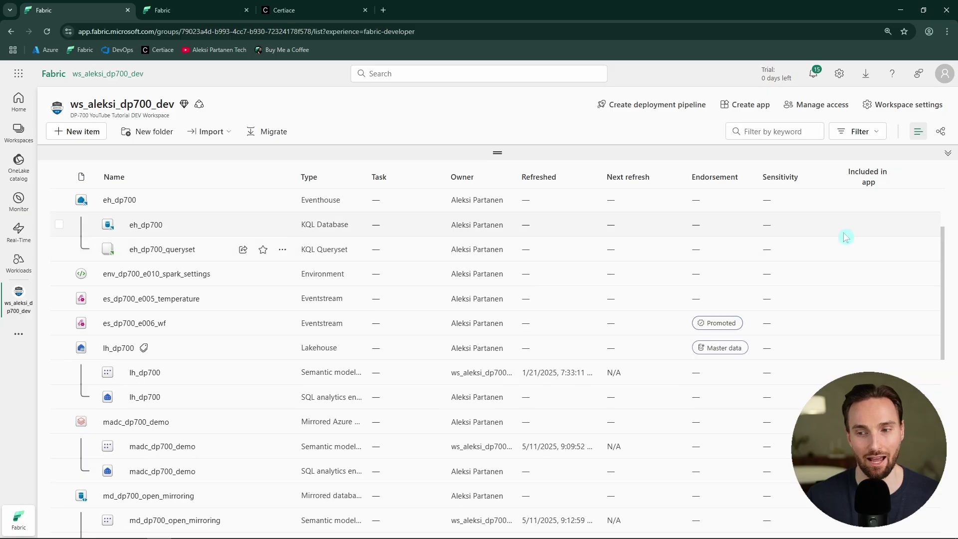
{"action": "left_click", "coordinate": [867, 130]}
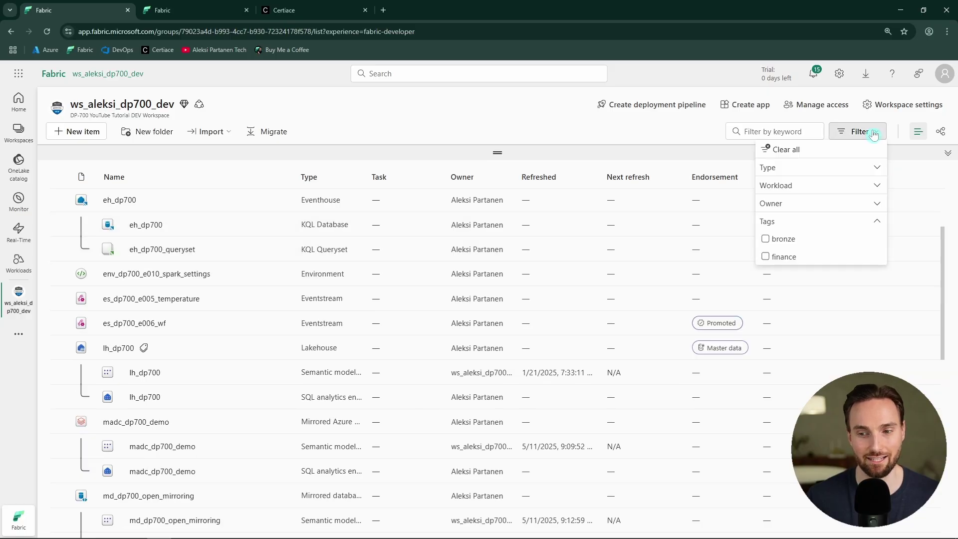
{"action": "left_click", "coordinate": [766, 257]}
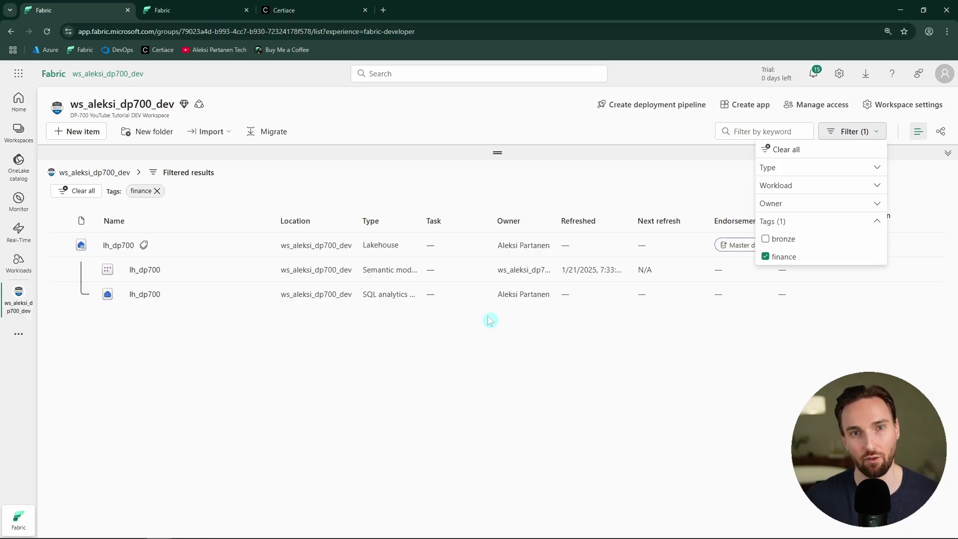
{"action": "key", "text": "ctrl+Tab"}
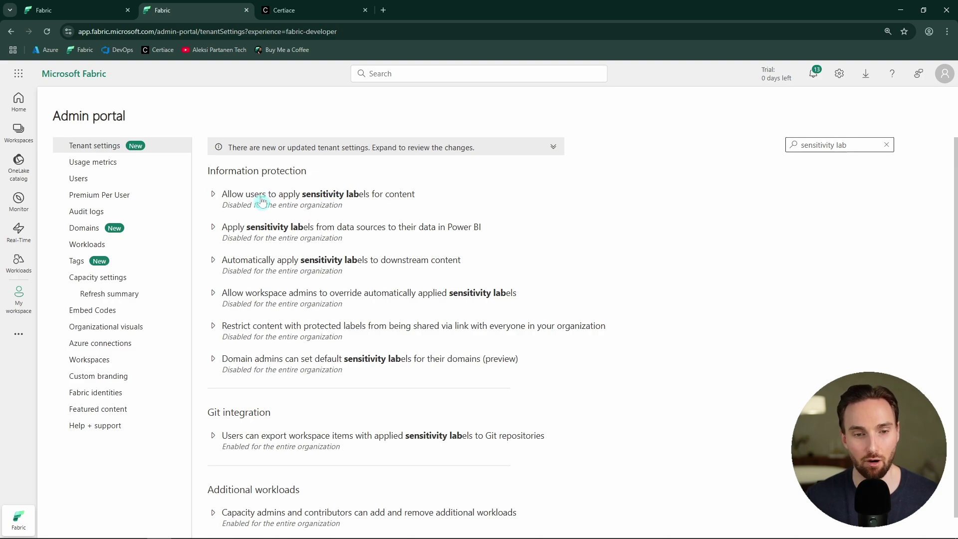
Review the disabled 'Allow users to apply sensitivity labels for content' setting, then return to ws_aleksi_dp700_dev
{"action": "left_click", "coordinate": [294, 195]}
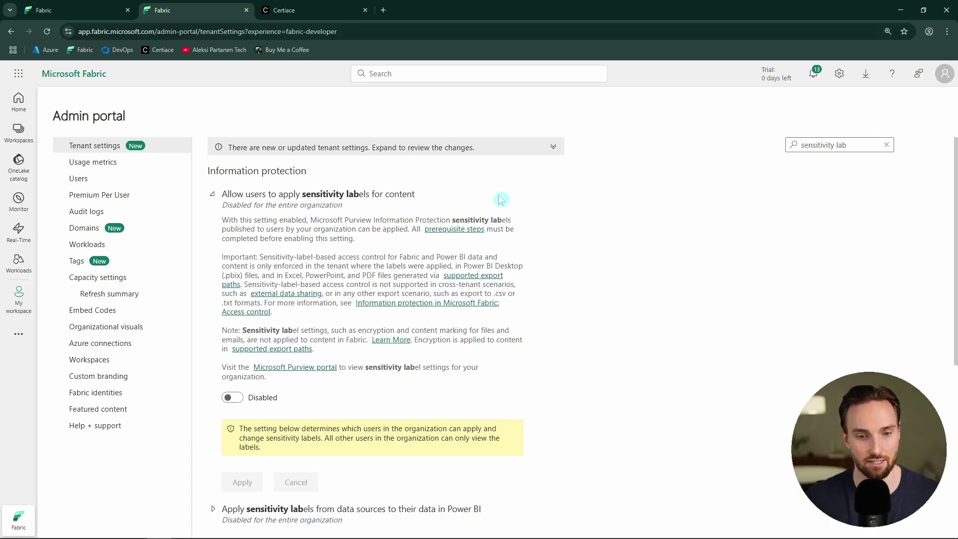
{"action": "scroll", "coordinate": [499, 199], "scroll_direction": "down", "scroll_amount": 1}
{"action": "scroll", "coordinate": [324, 289], "scroll_direction": "up", "scroll_amount": 2}
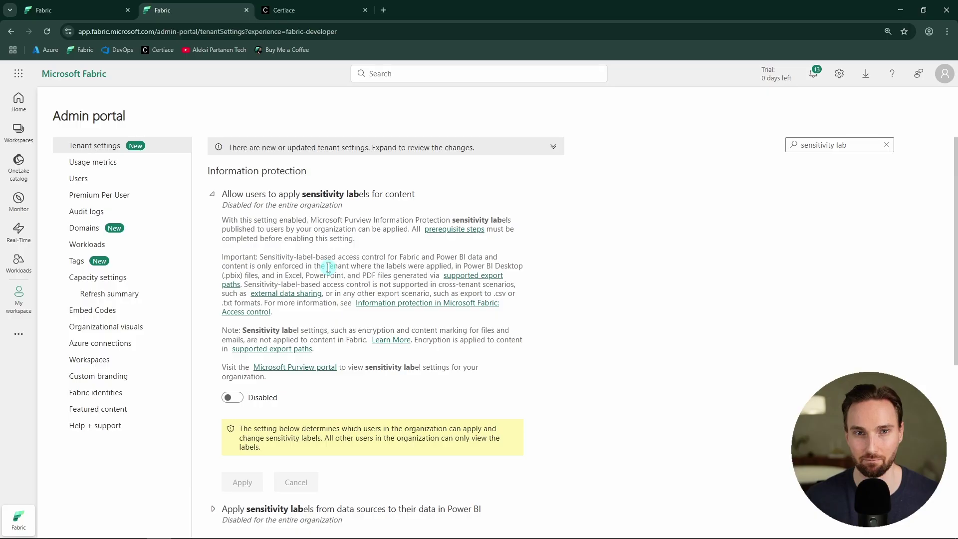
{"action": "key", "text": "ctrl+1"}
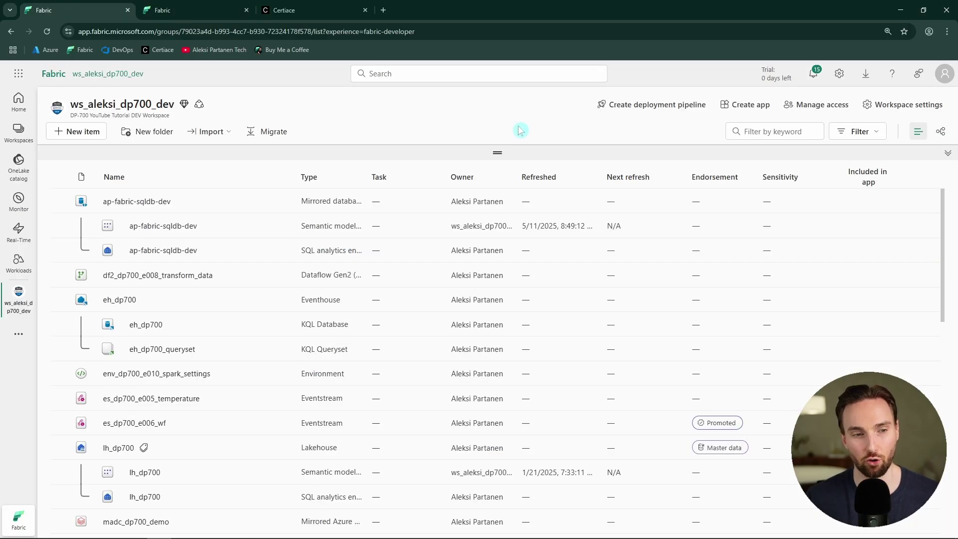
Show the workspace lineage and select the Azure Data Lake Storage Gen2 source and lh_dp700 lakehouse
{"action": "left_click", "coordinate": [942, 133]}
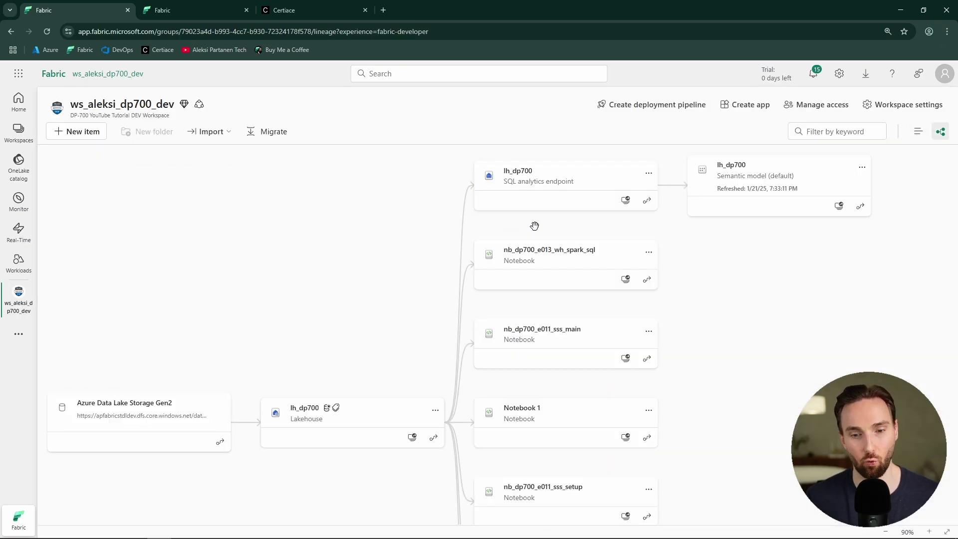
{"action": "scroll", "coordinate": [534, 232], "scroll_direction": "down", "scroll_amount": 2}
{"action": "scroll", "coordinate": [306, 251], "scroll_direction": "down", "scroll_amount": 1}
{"action": "left_click_drag", "start_coordinate": [234, 357], "coordinate": [291, 345]}
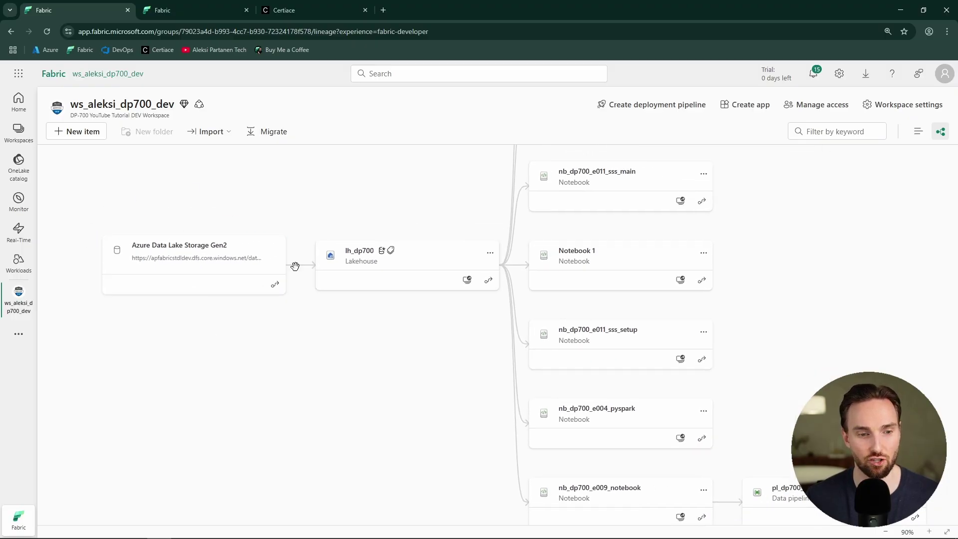
{"action": "left_click", "coordinate": [202, 261]}
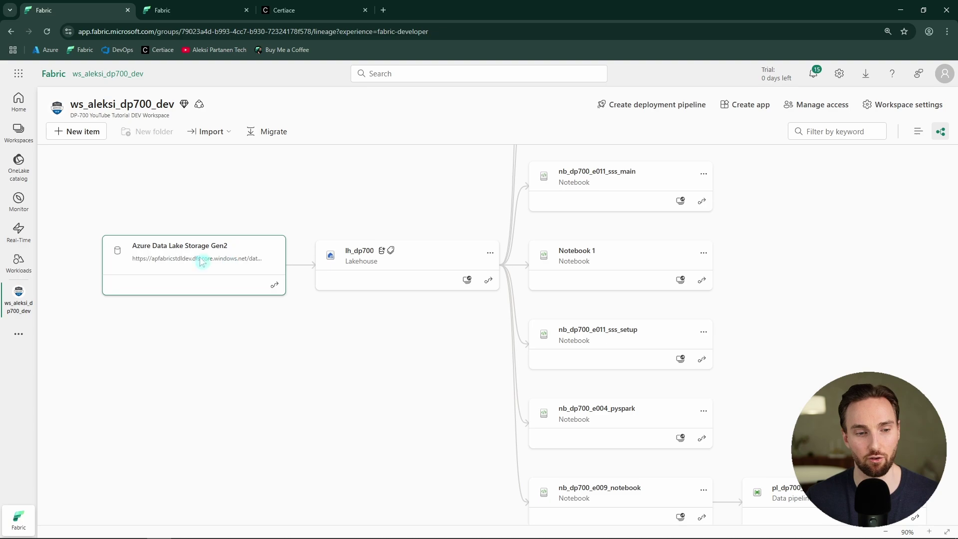
{"action": "left_click", "coordinate": [353, 251]}
{"action": "left_click", "coordinate": [375, 249]}
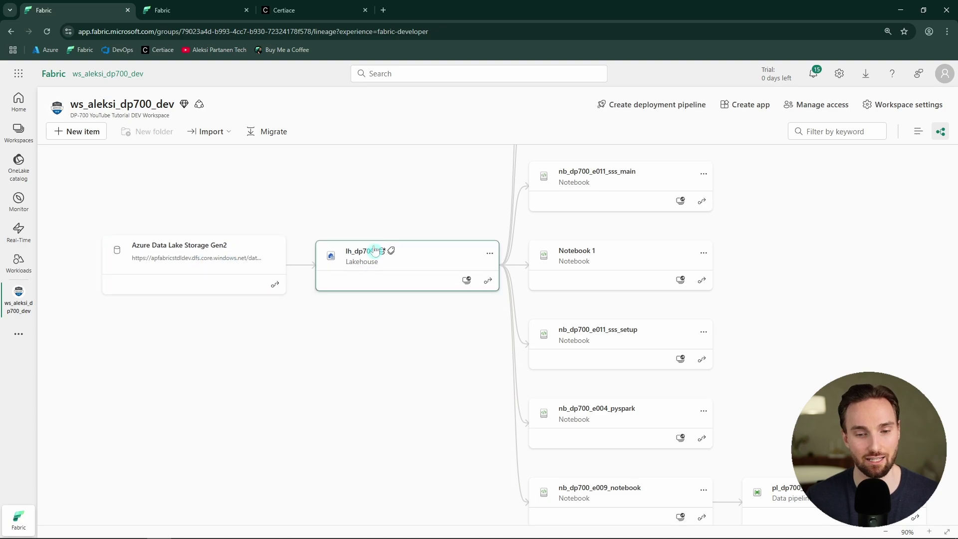
Inspect the nb_dp700_e009_notebook card and pl_dp700_e009_notebook pipeline downstream of lh_dp700
{"action": "scroll", "coordinate": [455, 220], "scroll_direction": "up", "scroll_amount": 2}
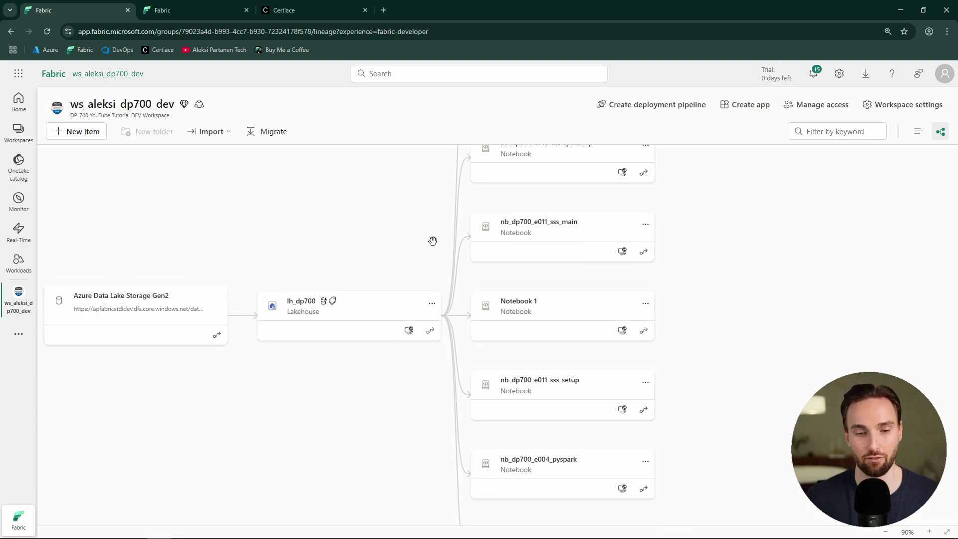
{"action": "left_click_drag", "start_coordinate": [432, 241], "coordinate": [407, 215]}
{"action": "left_click_drag", "start_coordinate": [385, 407], "coordinate": [286, 355]}
{"action": "left_click", "coordinate": [423, 403]}
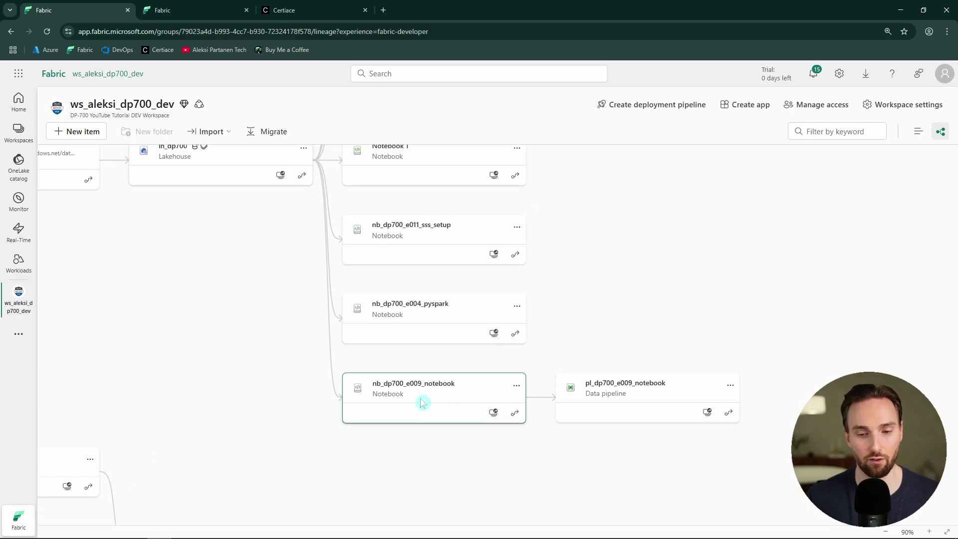
{"action": "left_click", "coordinate": [657, 393]}
{"action": "left_click", "coordinate": [474, 412]}
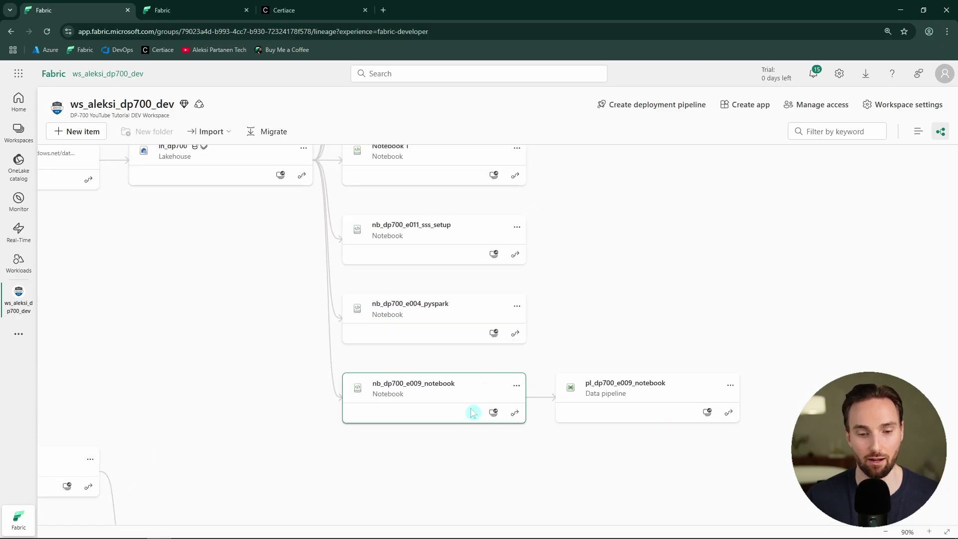
{"action": "left_click", "coordinate": [640, 406]}
Bring the storage source and lakehouse back into view, then go back to List view
{"action": "left_click_drag", "start_coordinate": [237, 304], "coordinate": [416, 328]}
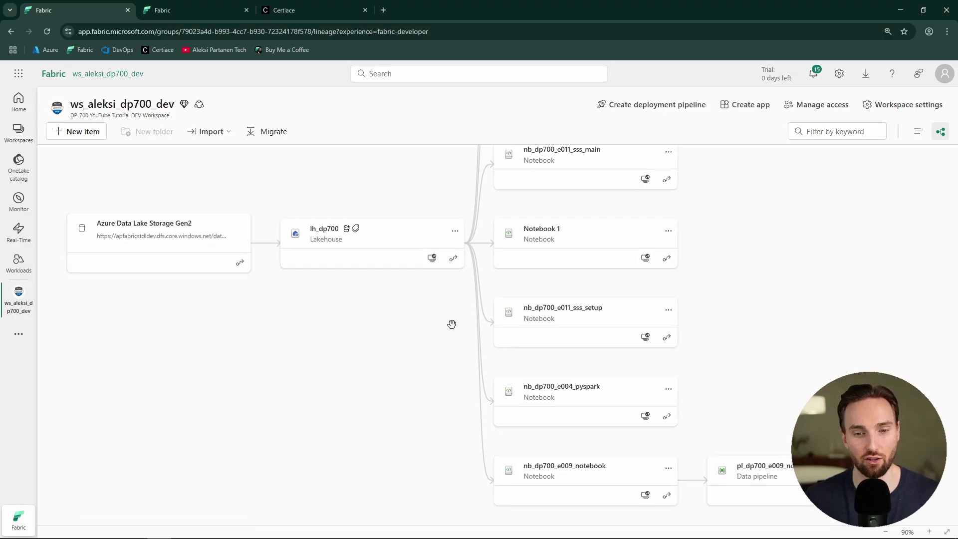
{"action": "scroll", "coordinate": [451, 325], "scroll_direction": "up", "scroll_amount": 6}
{"action": "scroll", "coordinate": [331, 453], "scroll_direction": "down", "scroll_amount": 7}
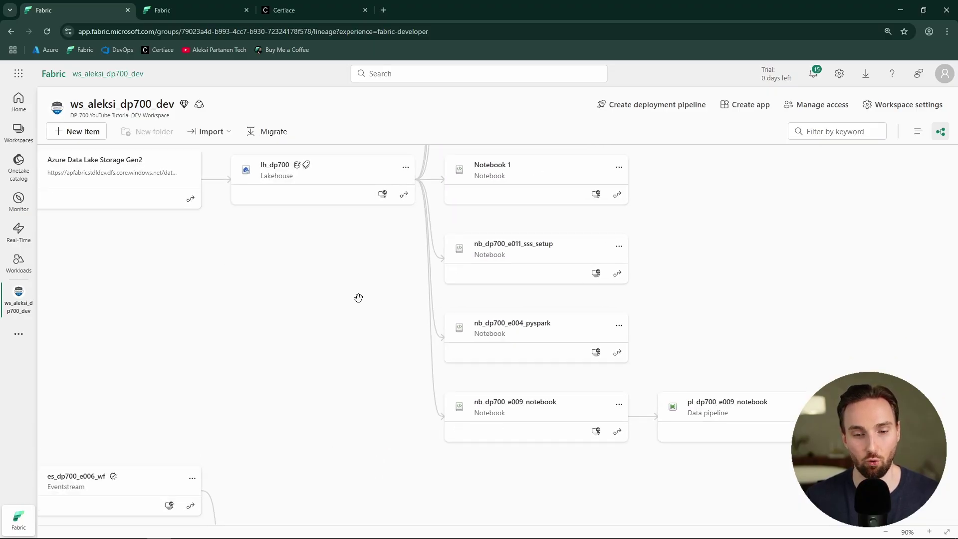
{"action": "scroll", "coordinate": [347, 513], "scroll_direction": "up", "scroll_amount": 5}
{"action": "scroll", "coordinate": [364, 230], "scroll_direction": "down", "scroll_amount": 1}
{"action": "scroll", "coordinate": [364, 230], "scroll_direction": "down", "scroll_amount": 3}
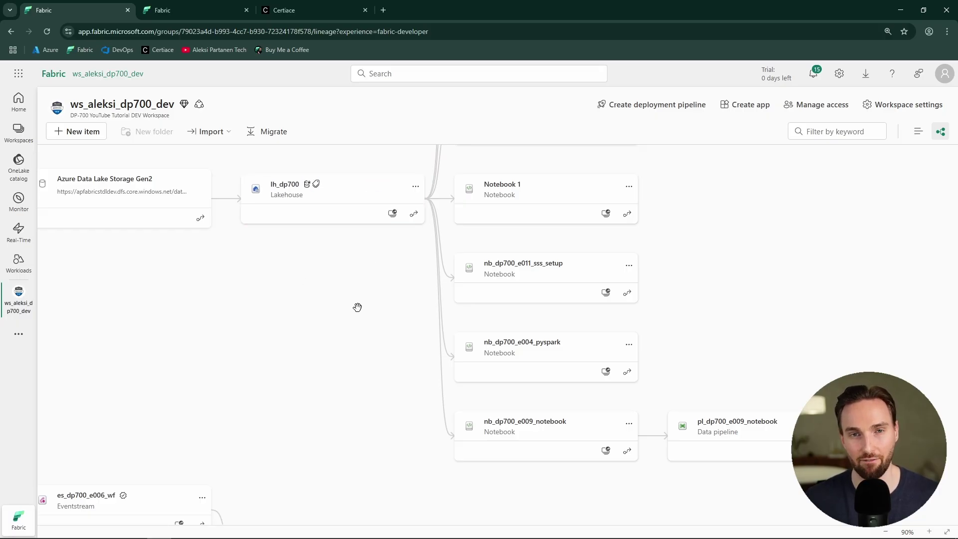
{"action": "left_click", "coordinate": [918, 131]}
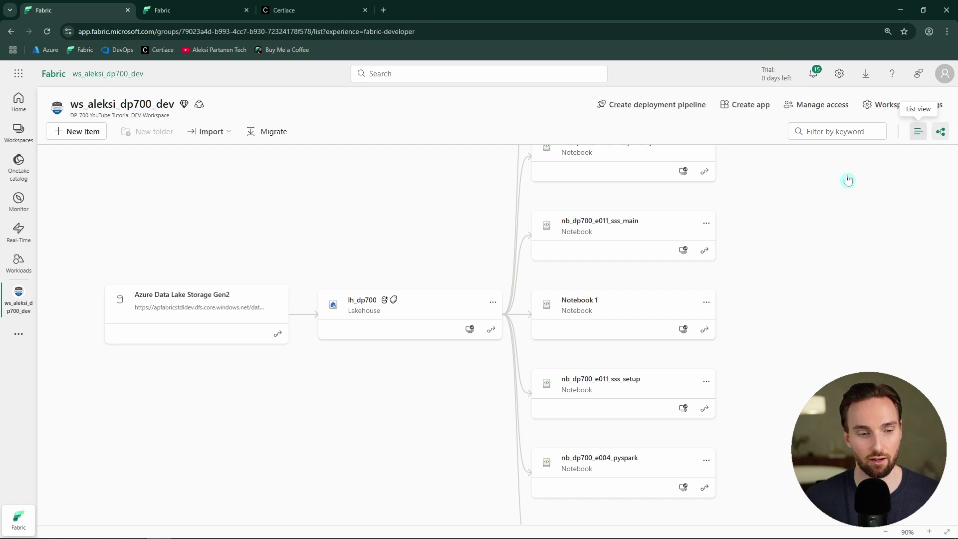
View es_dp700_e006_wf's item lineage into eh_dp700 and its queryset, then switch to the Certiace tab
{"action": "scroll", "coordinate": [243, 283], "scroll_direction": "down", "scroll_amount": 1}
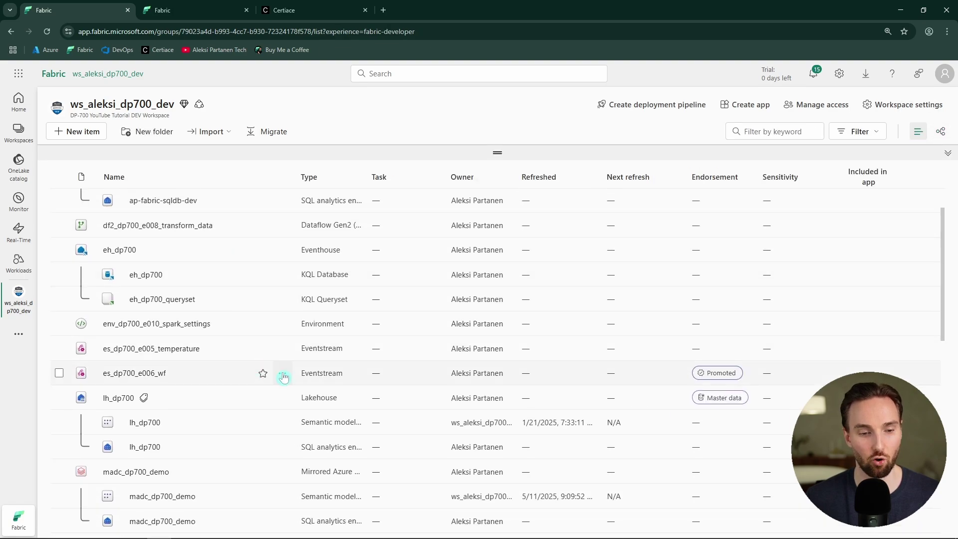
{"action": "left_click", "coordinate": [283, 374]}
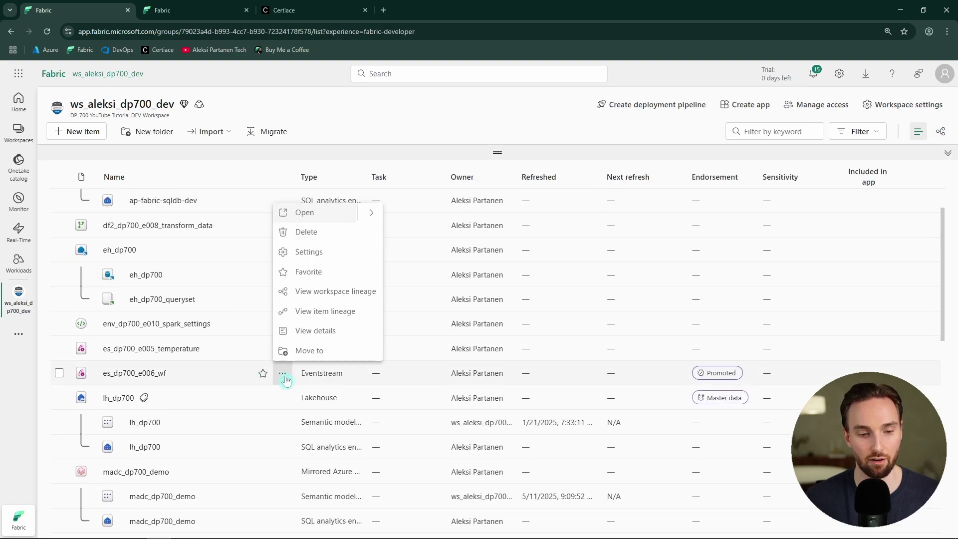
{"action": "left_click", "coordinate": [329, 311]}
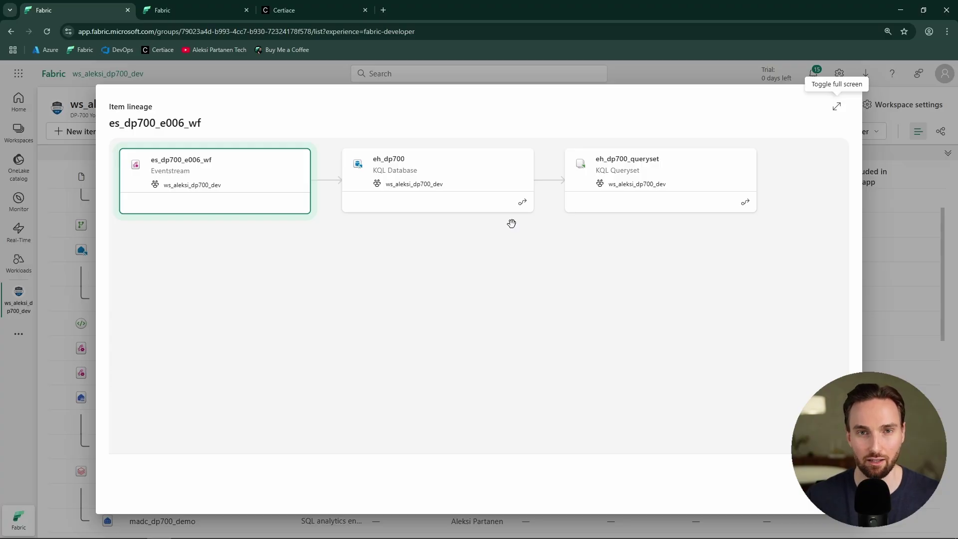
{"action": "left_click", "coordinate": [431, 121]}
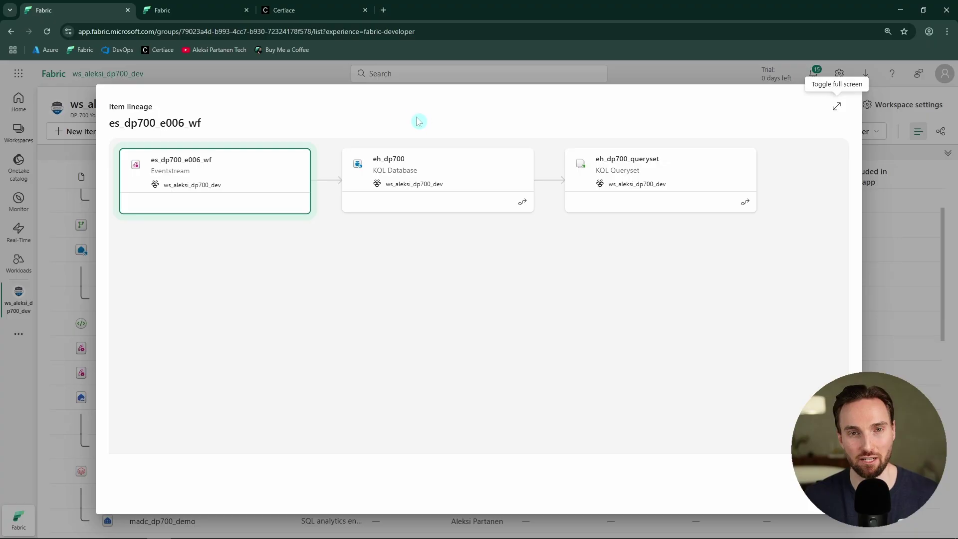
{"action": "left_click", "coordinate": [314, 11]}
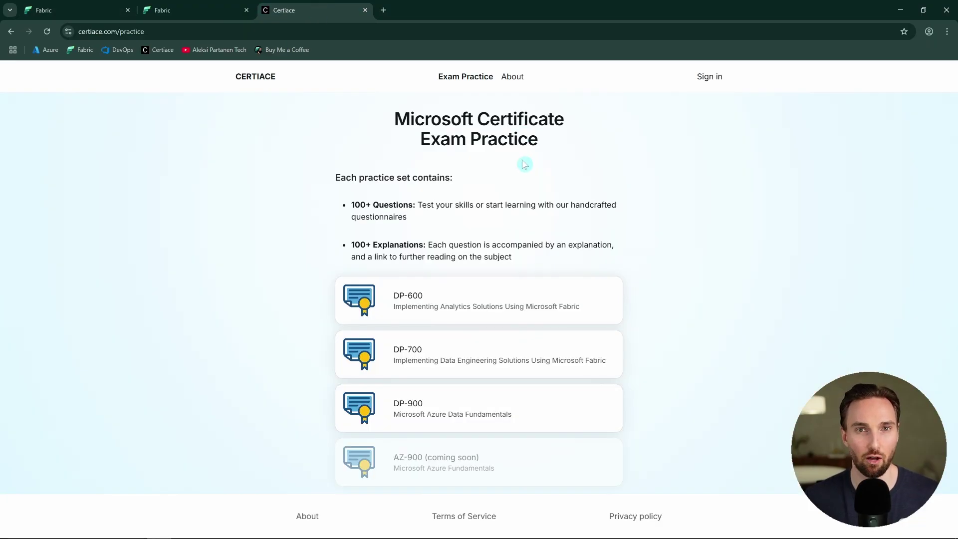